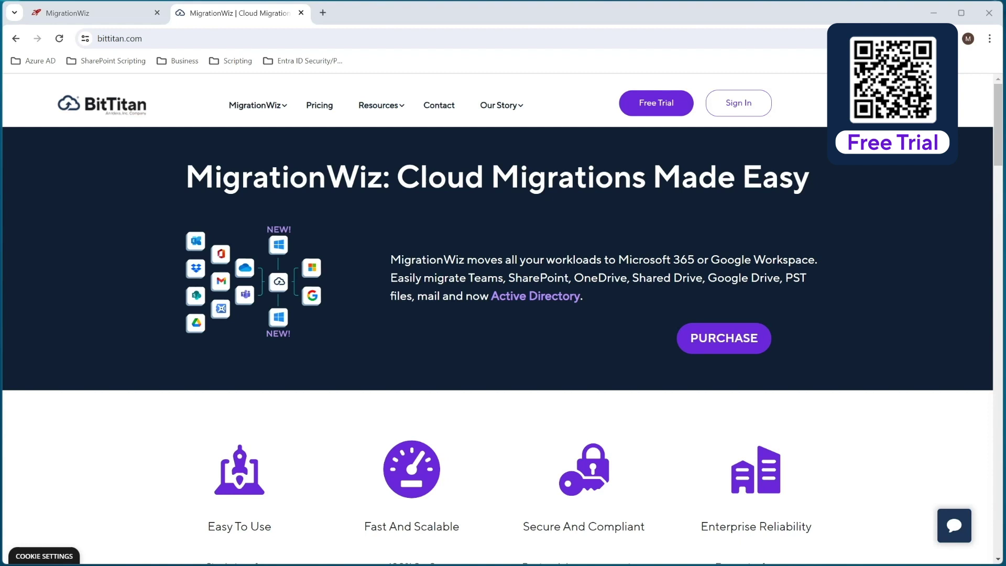
Return to the MigrationWiz All Projects list showing the 10 migration projects
key(ctrl+1)
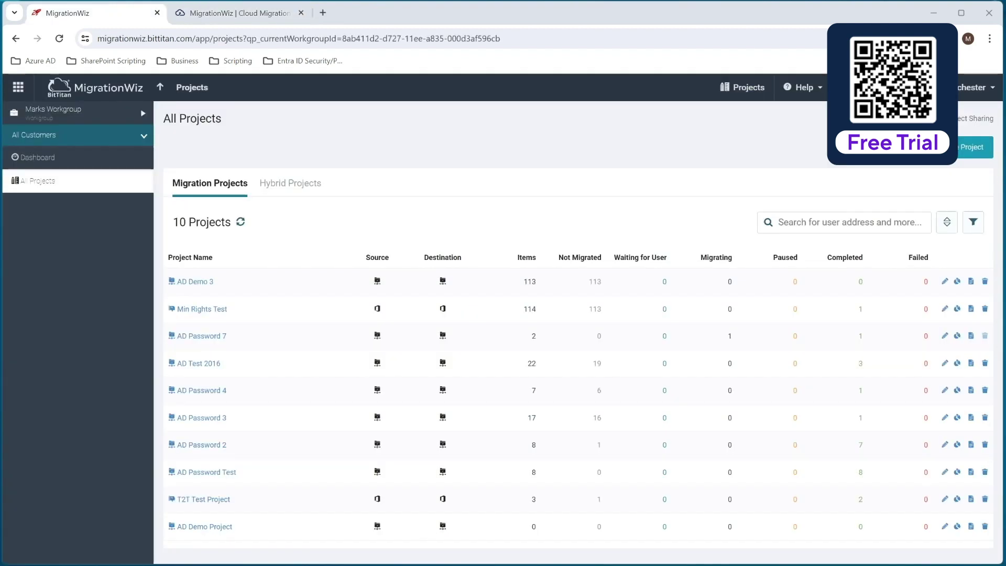
Start a new Mailbox Project named 'RBAC Testing Project' for customer Migration Frog
click(975, 147)
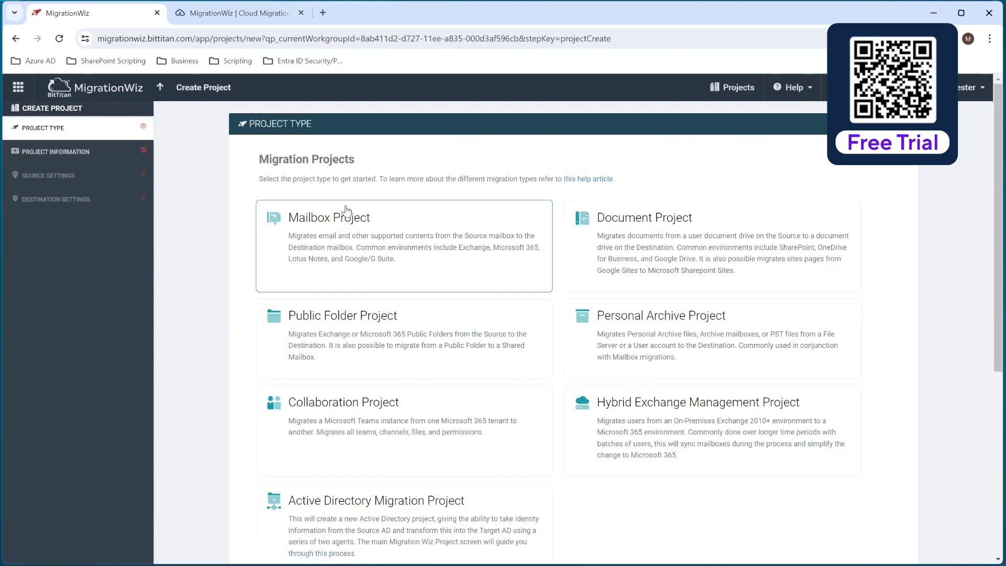
click(391, 236)
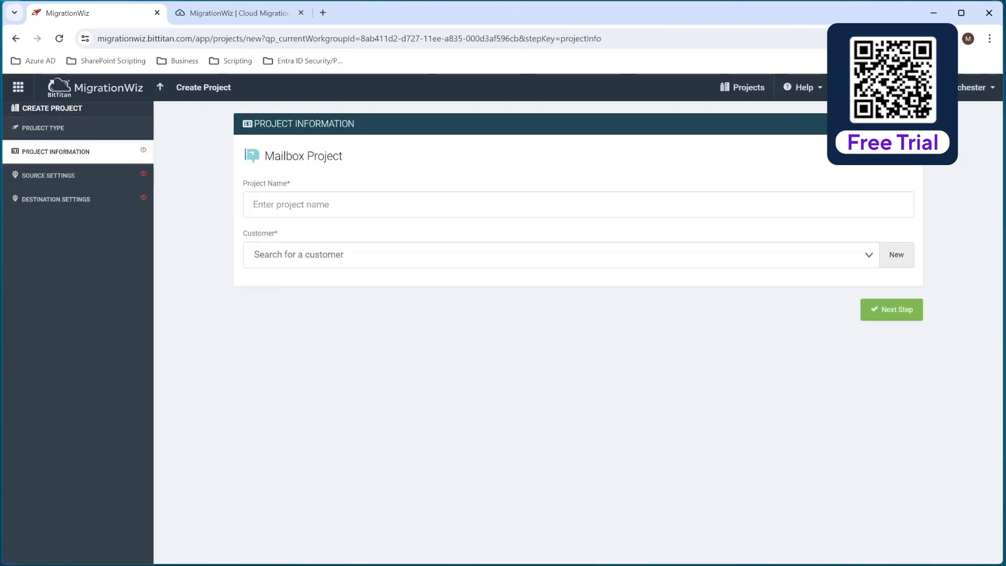
text(RBAC Testing Project)
click(275, 260)
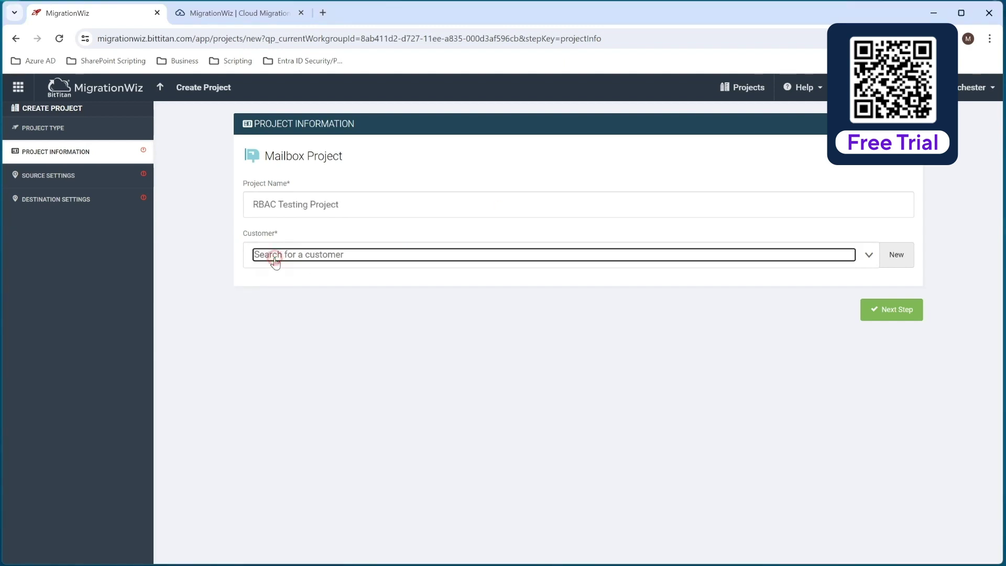
click(287, 313)
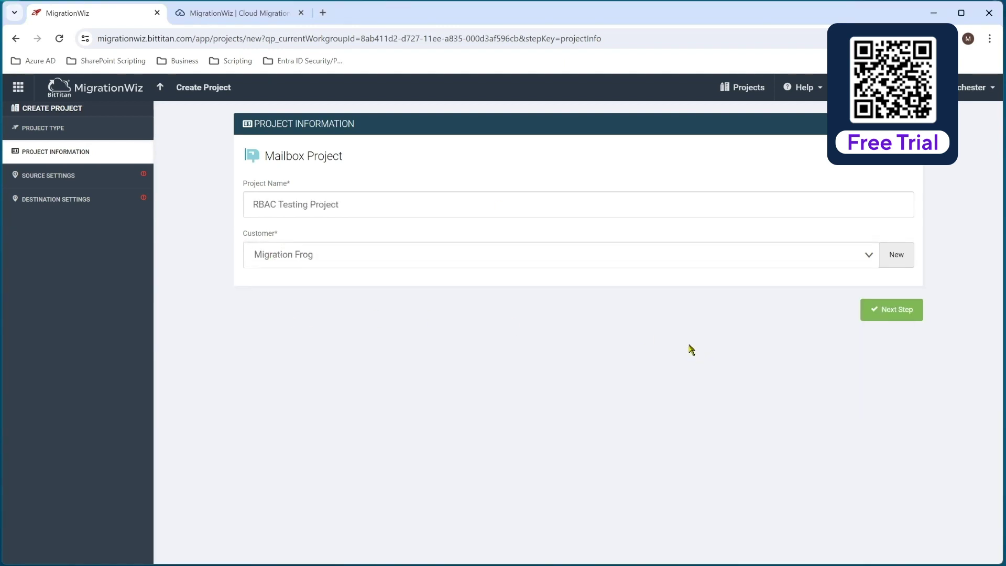
click(898, 313)
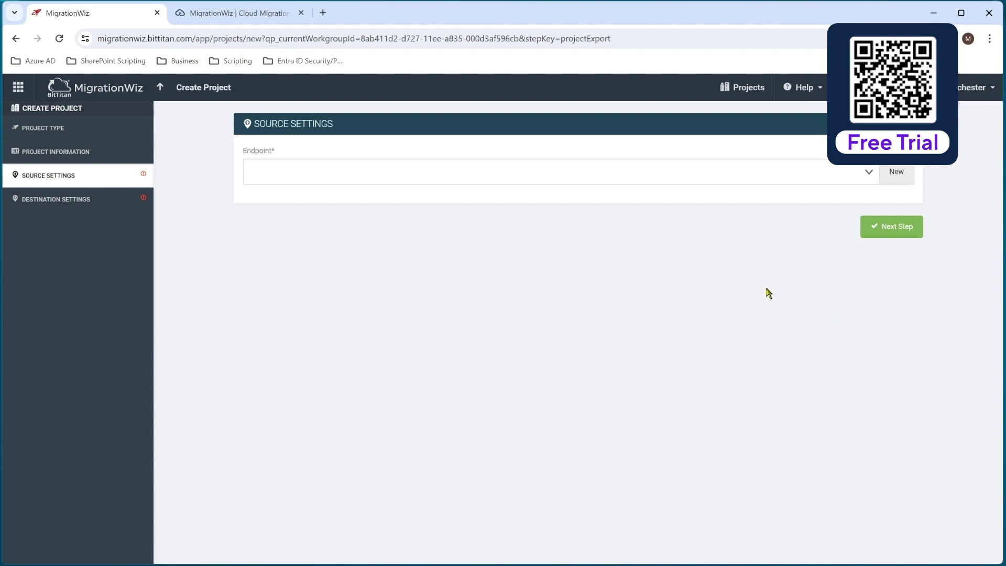
Add a Microsoft 365 source endpoint 'M365 MigFrog' with autofilled admin credentials
click(893, 172)
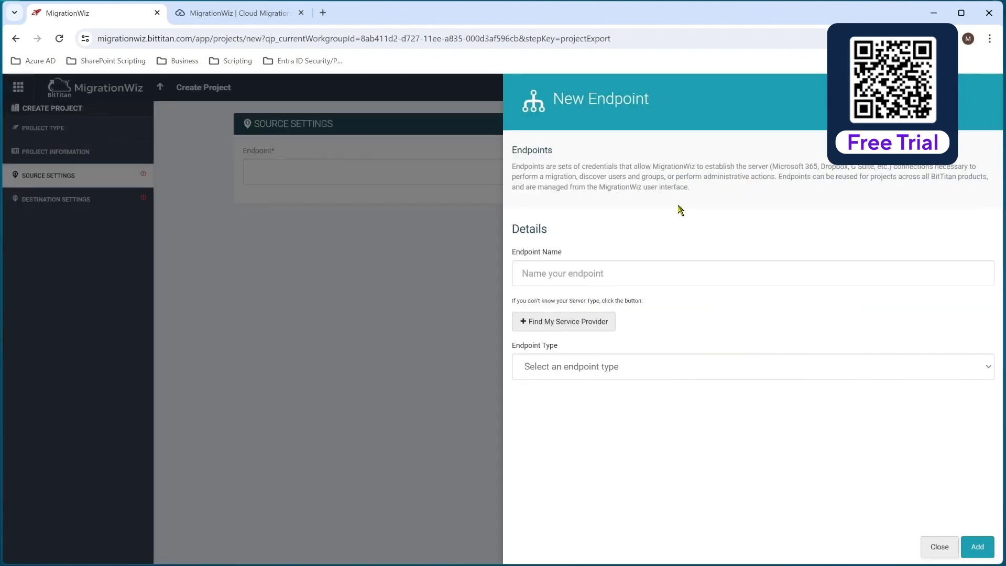
click(639, 273)
text(M36)
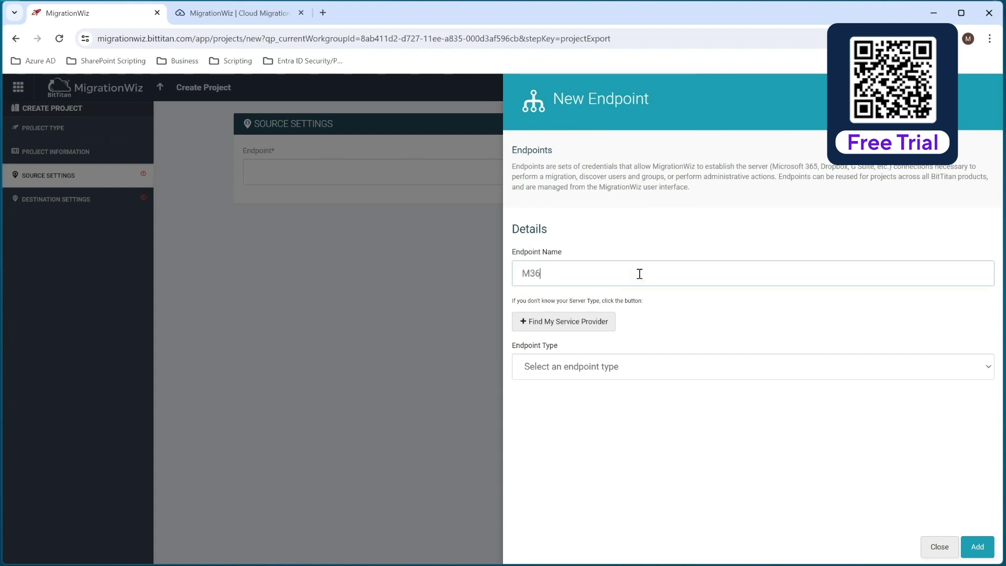
text(5 MigFrog)
click(627, 369)
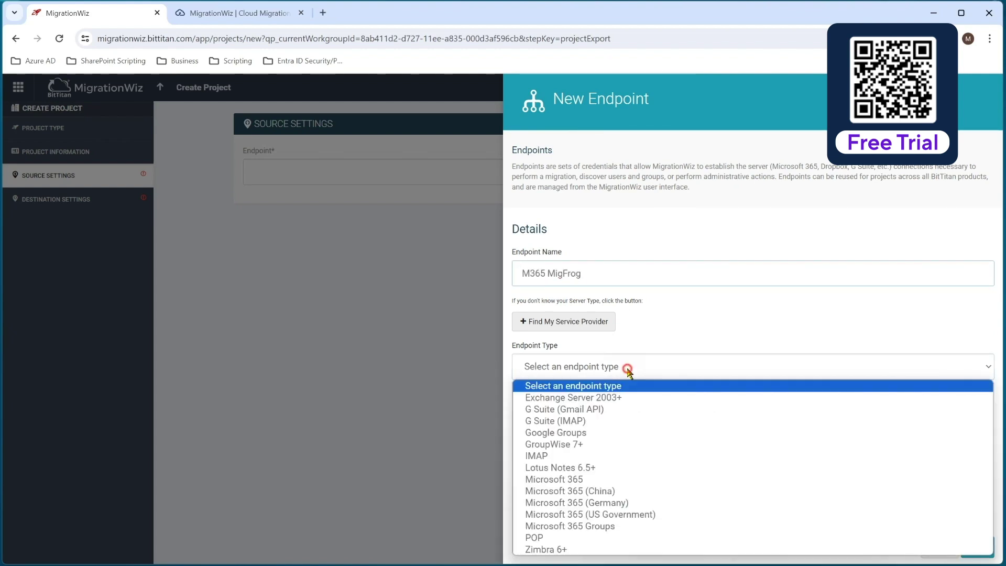
click(581, 480)
click(566, 477)
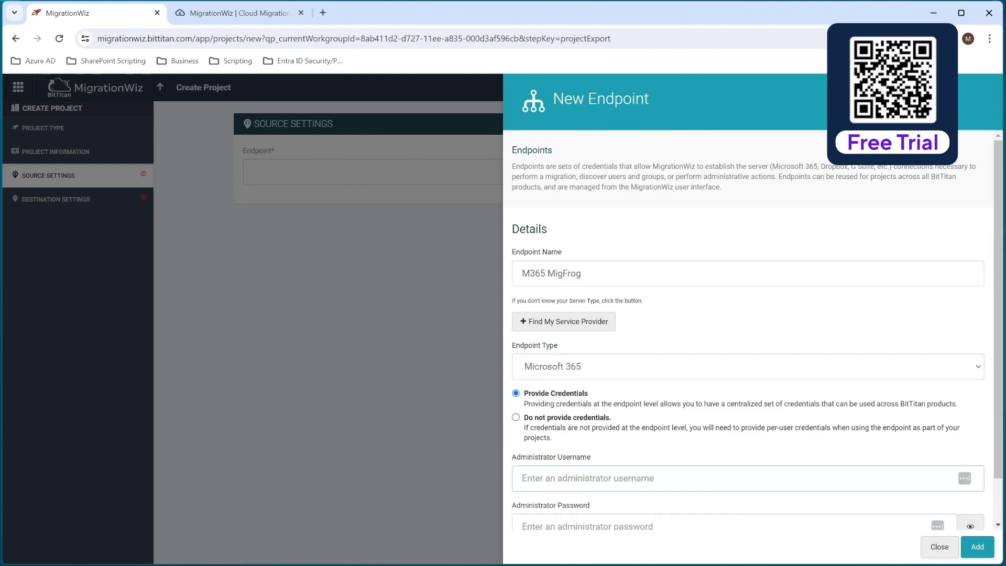
key(ctrl+shift+l)
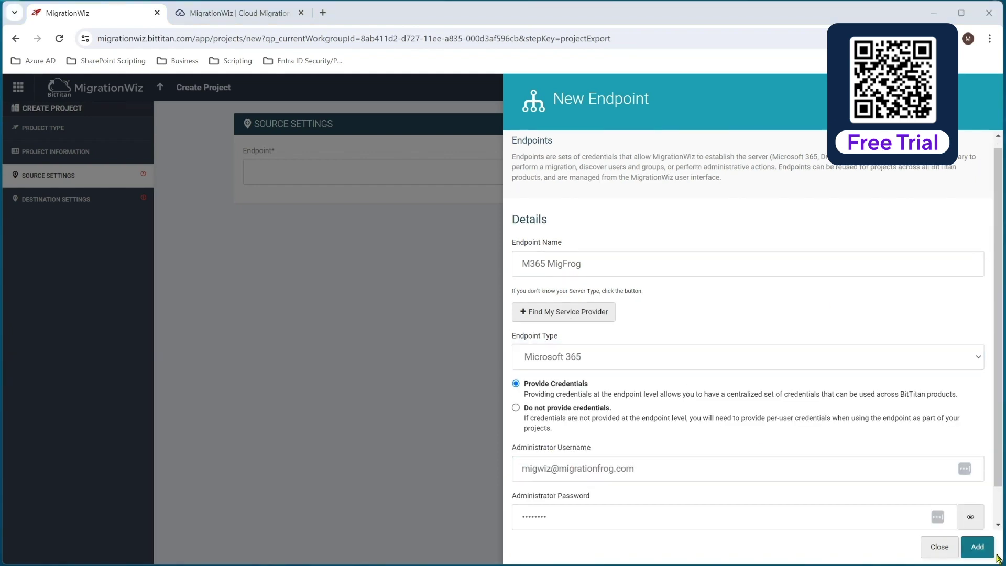
click(976, 548)
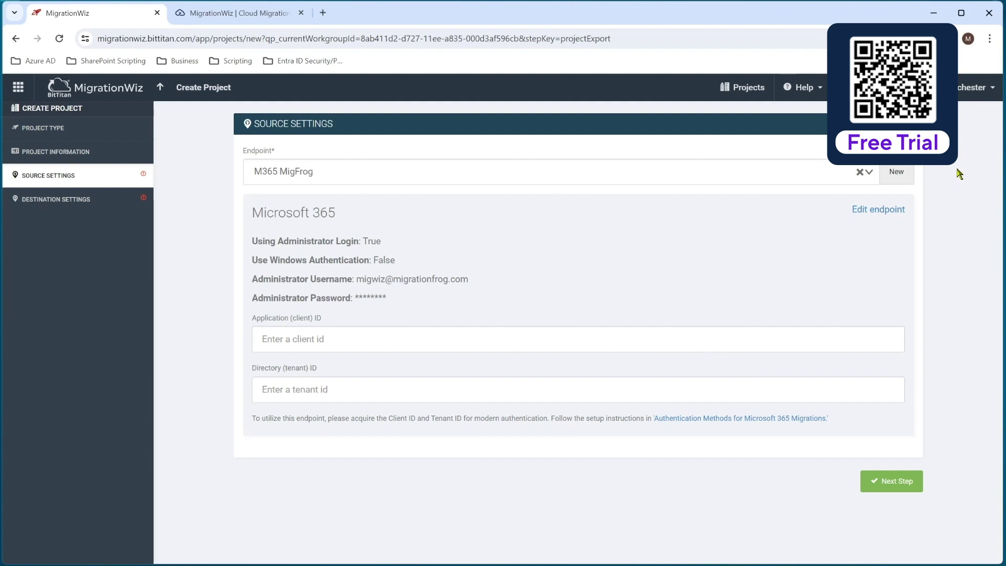
key(alt+Tab)
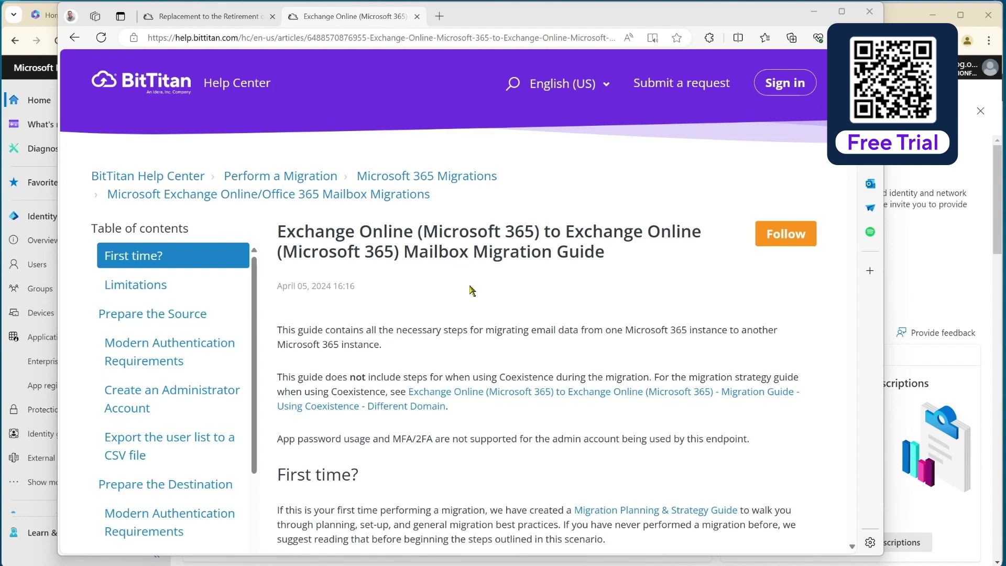
Open the Authentication Methods for Microsoft 365 article from the migration guide
scroll(460, 296, down, 14)
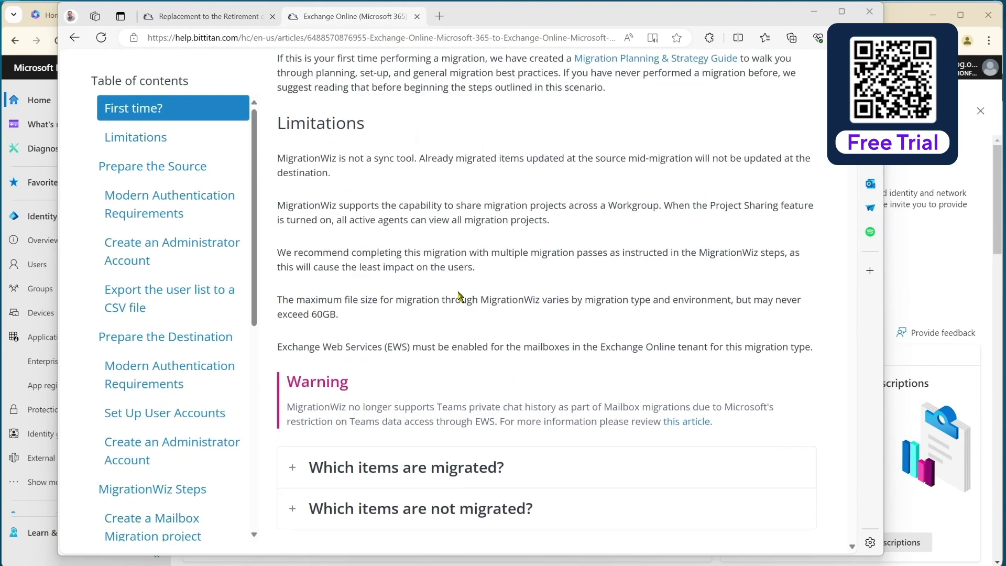
scroll(460, 297, down, 2)
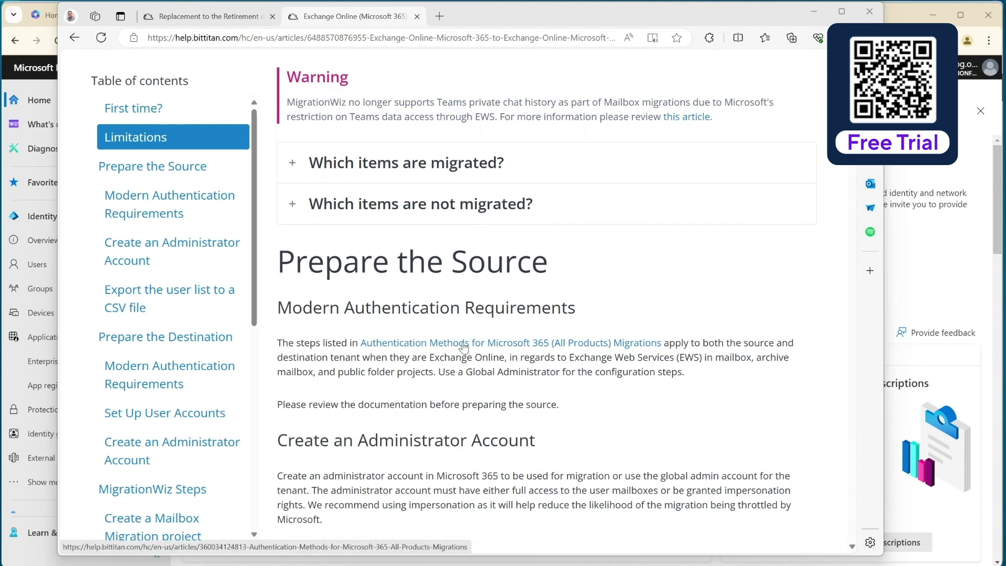
click(463, 343)
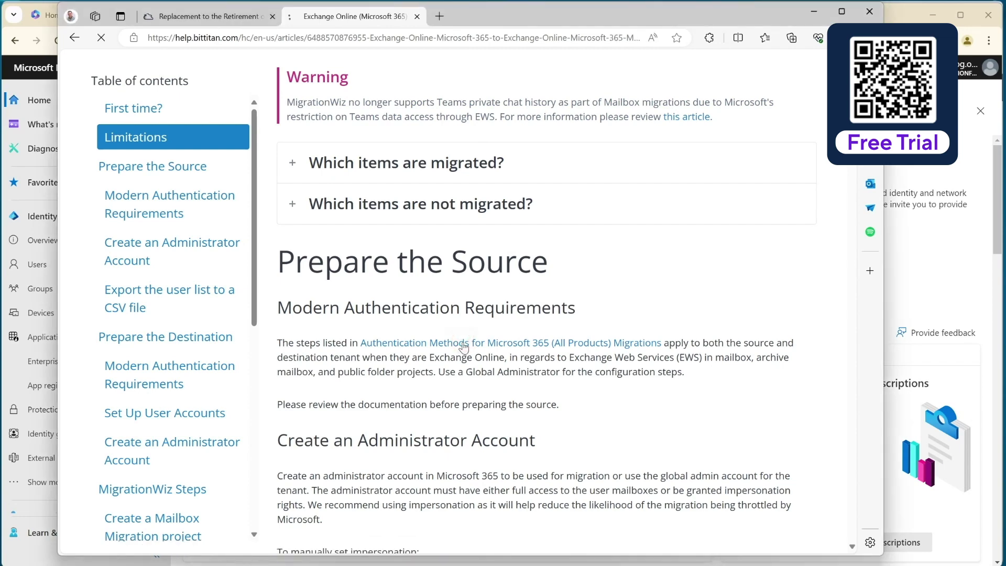
Select the redirect URI urn:ietf:wg:oauth:2.0:oob in the Registration and Configuration steps
scroll(456, 346, down, 3)
scroll(456, 345, down, 4)
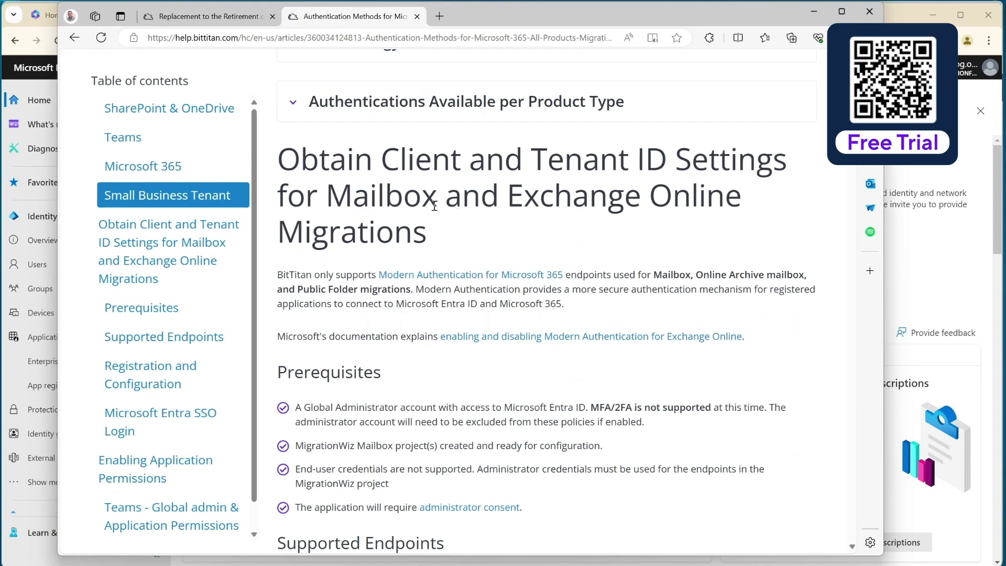
scroll(435, 210, down, 4)
scroll(432, 210, down, 11)
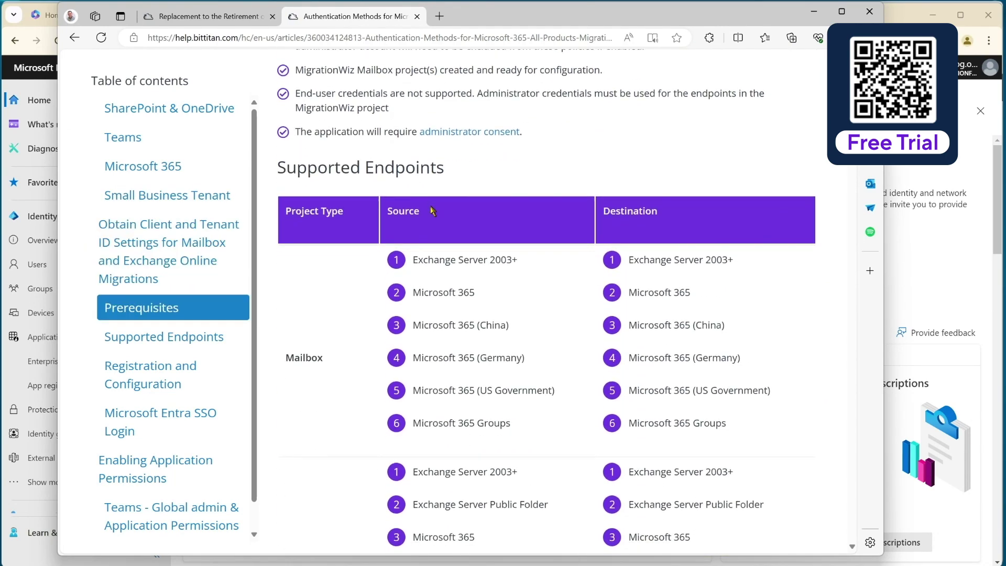
scroll(432, 210, down, 10)
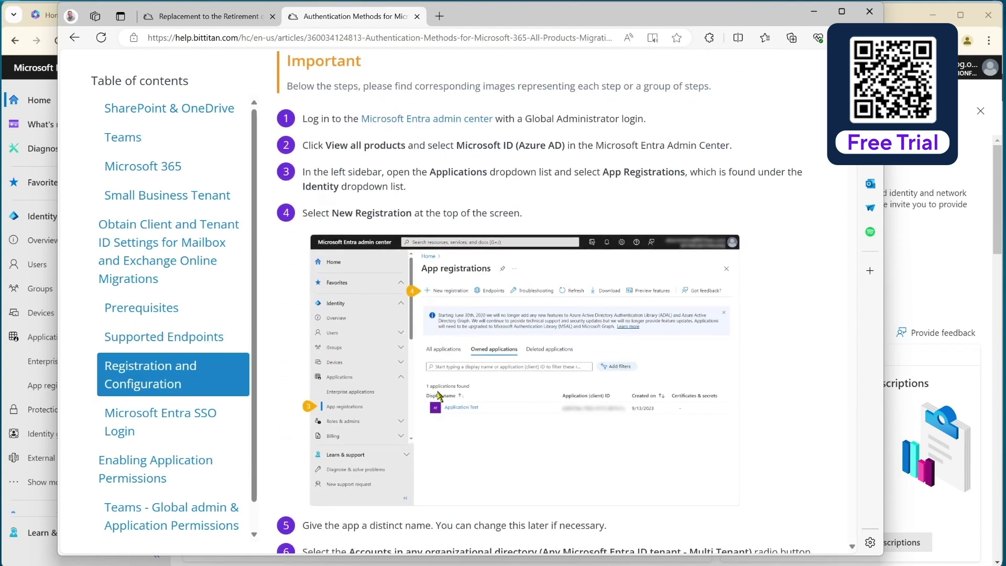
scroll(461, 341, down, 3)
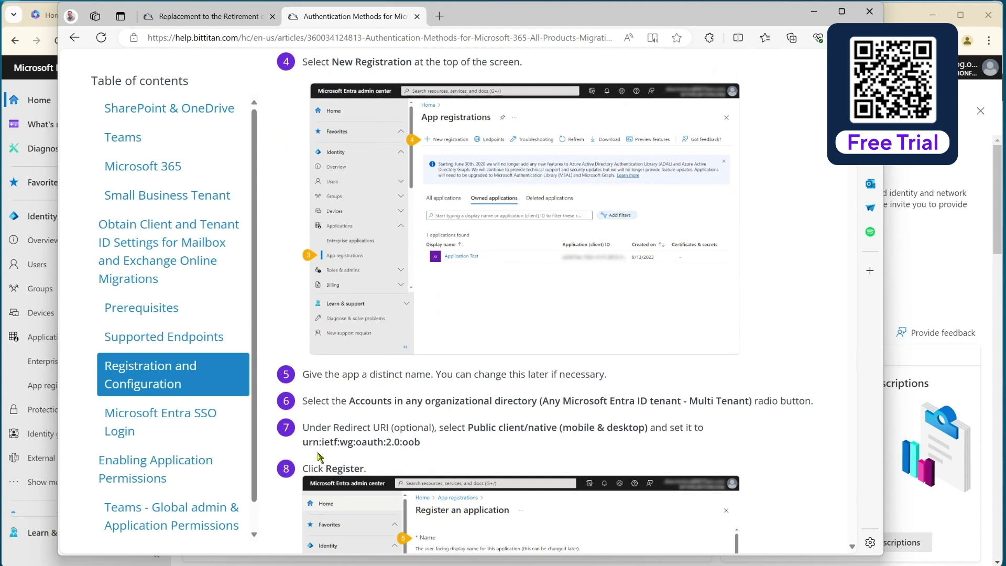
drag(303, 443, 428, 446)
key(ctrl+c)
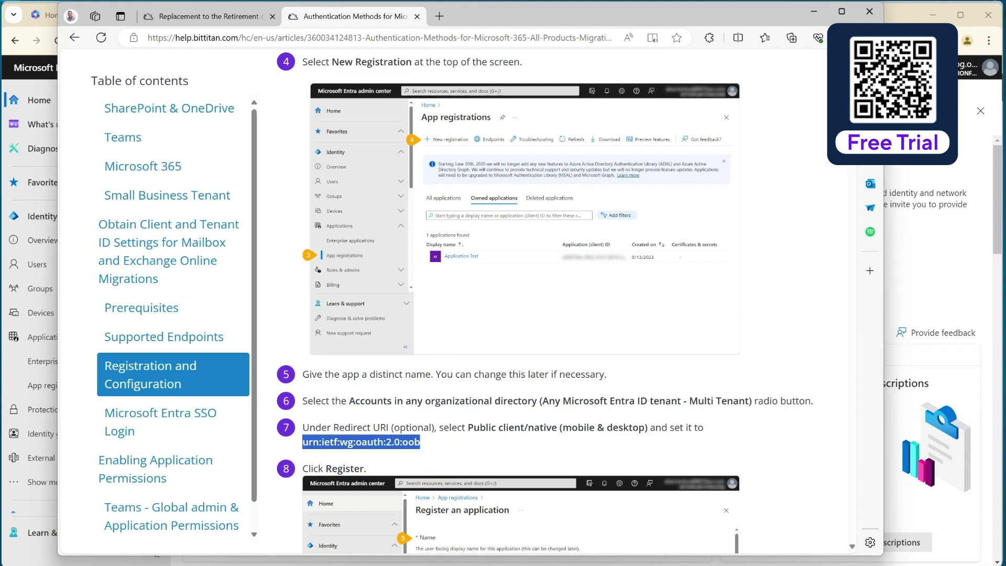
Register a multitenant Entra app 'MigrationWiz' with public client redirect URI urn:ietf:wg:oauth:2.0:oob
click(814, 11)
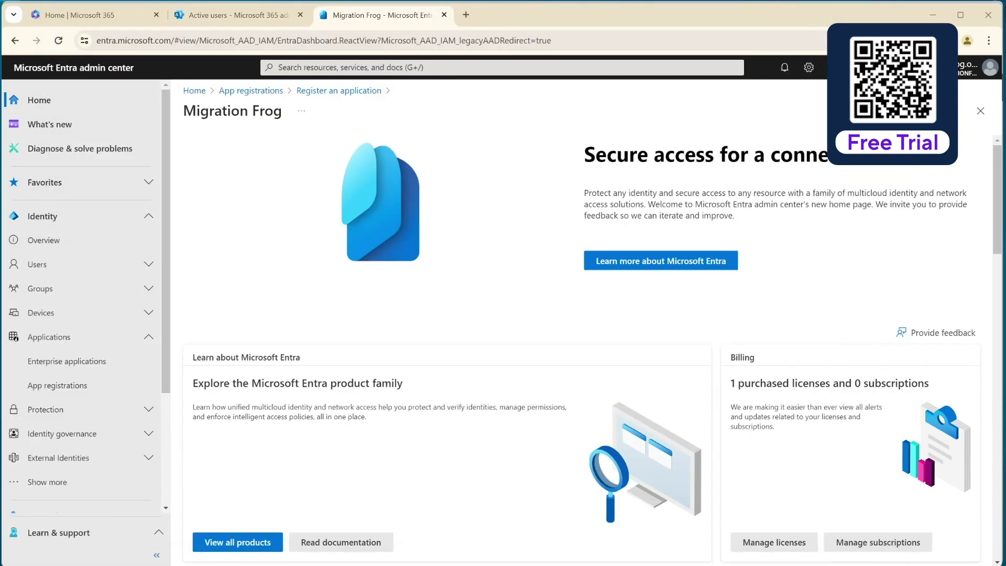
click(61, 387)
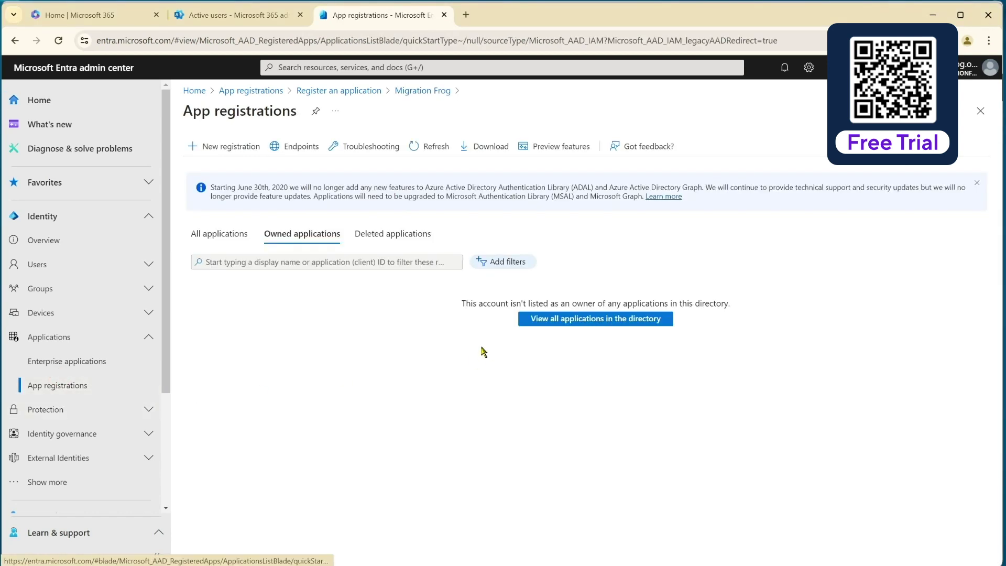
click(225, 152)
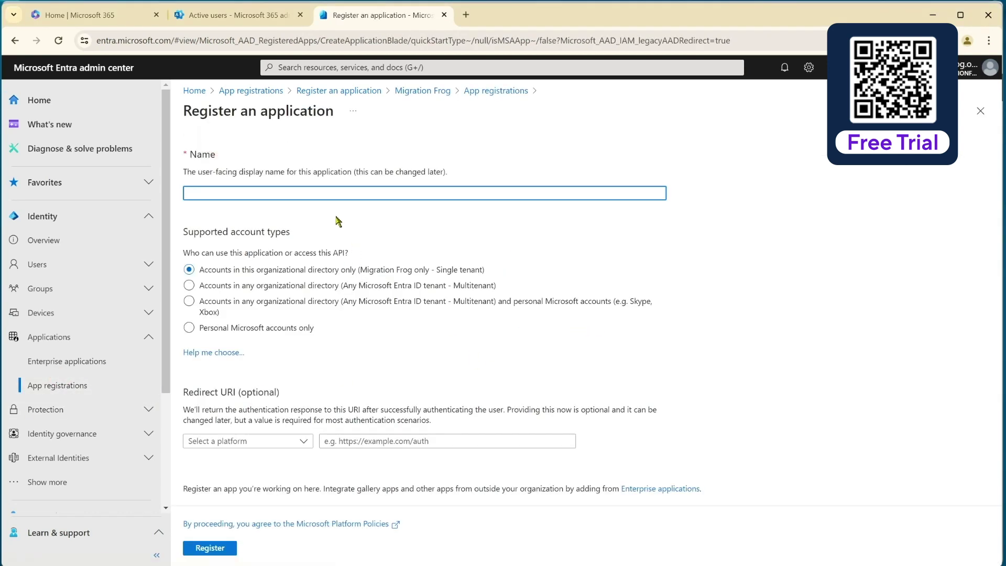
text(MigrationWiz)
click(189, 285)
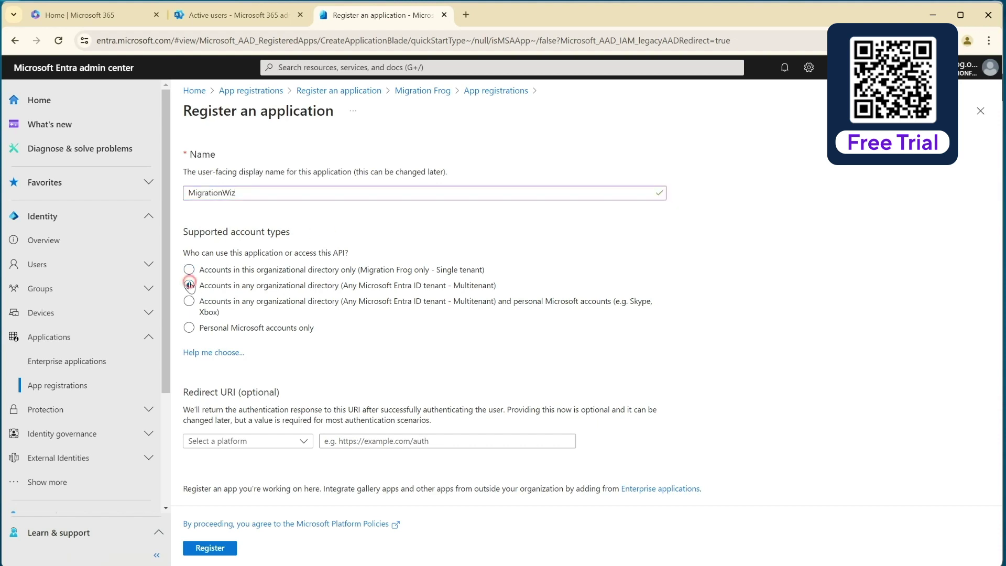
click(242, 441)
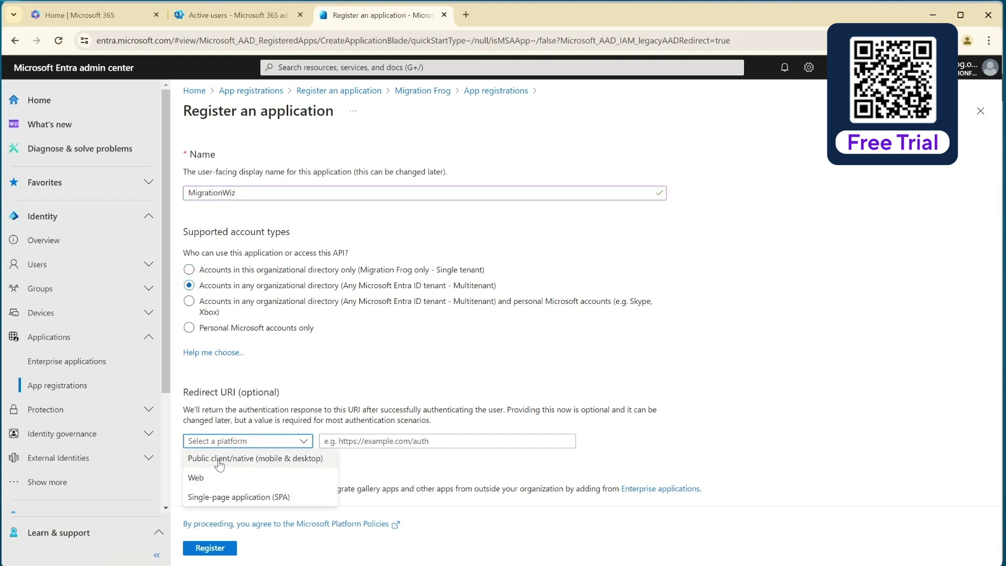
click(219, 459)
click(370, 441)
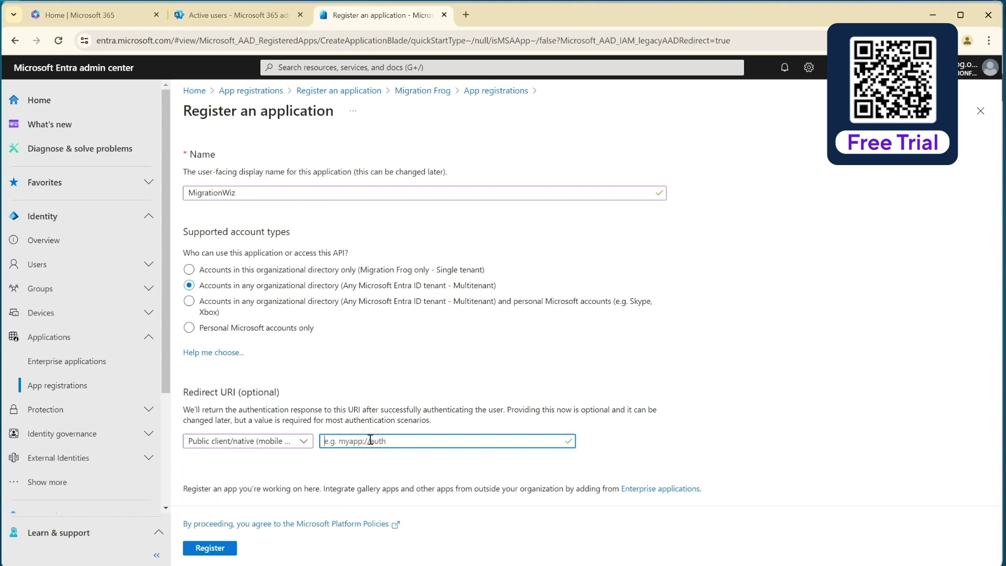
key(ctrl+v)
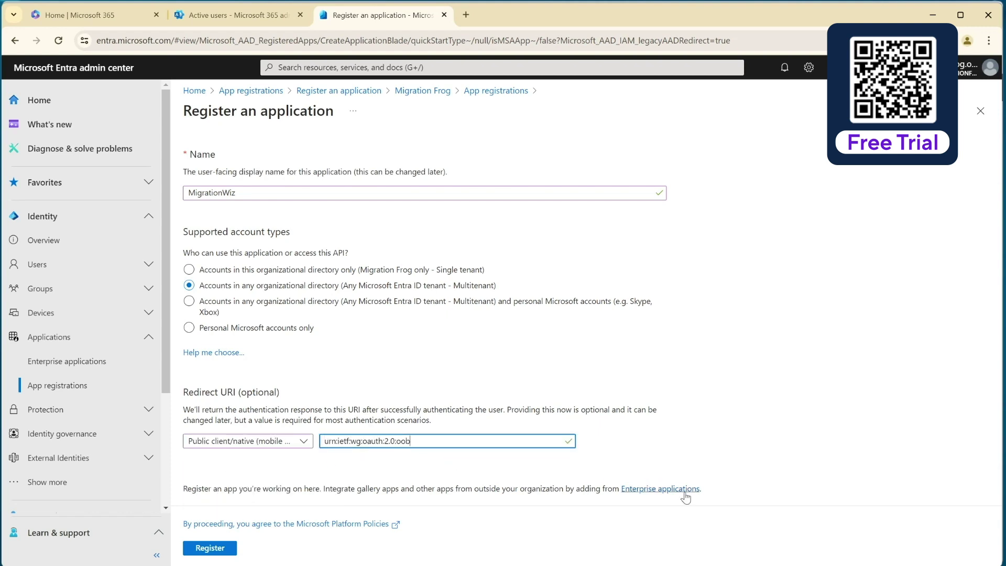
click(212, 549)
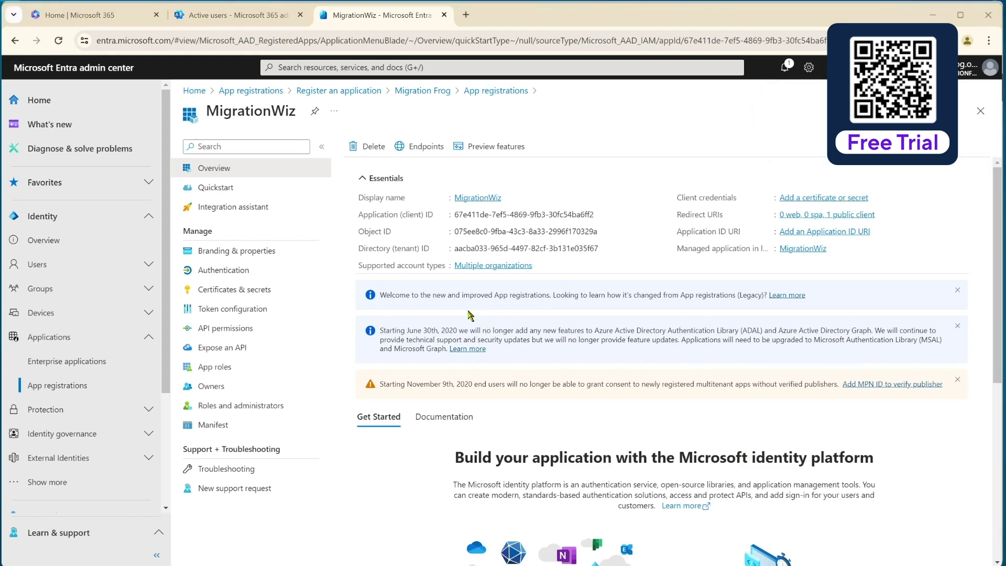
Set Allow public client flows to Yes in MigrationWiz's Authentication settings and save
click(222, 271)
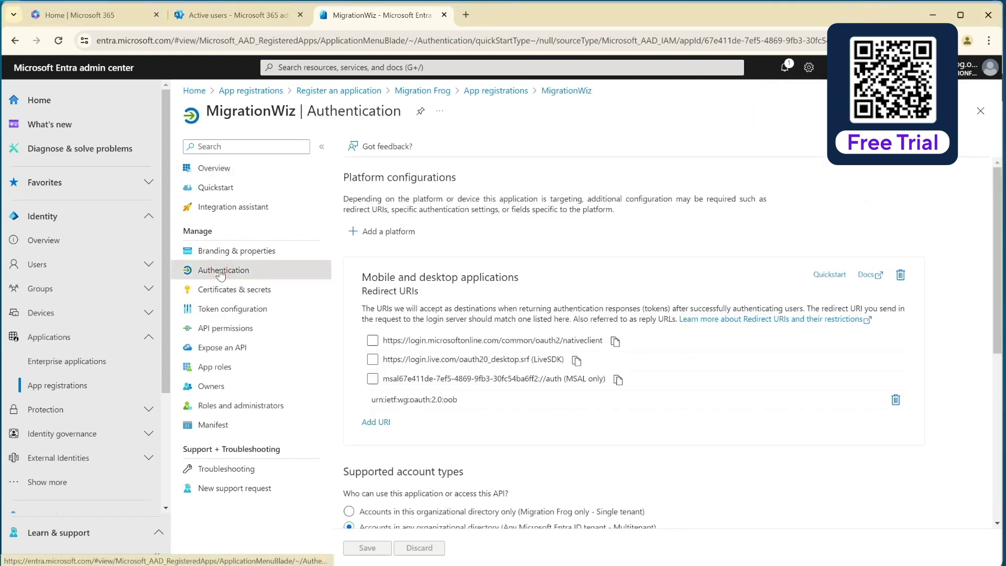
scroll(516, 450, down, 6)
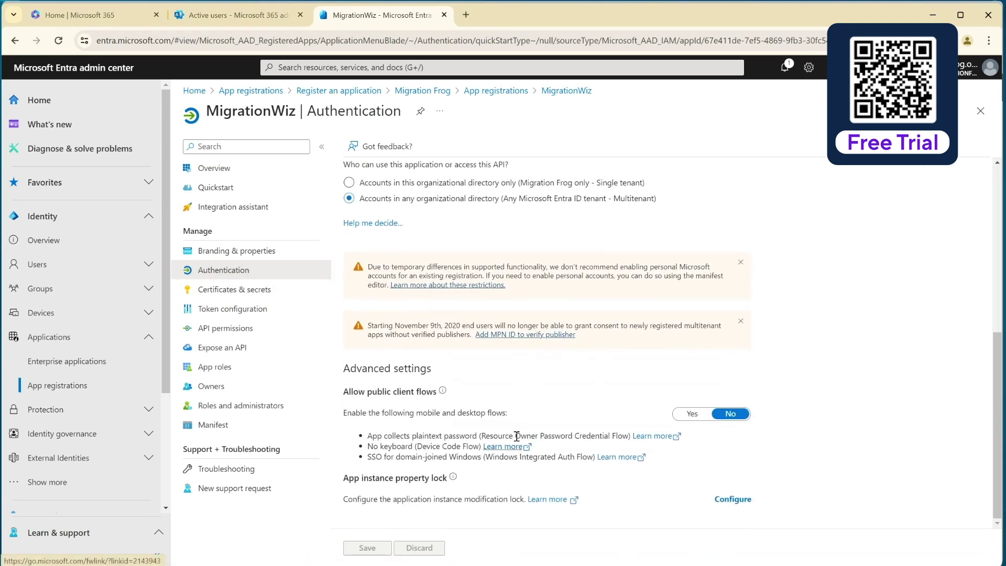
click(692, 414)
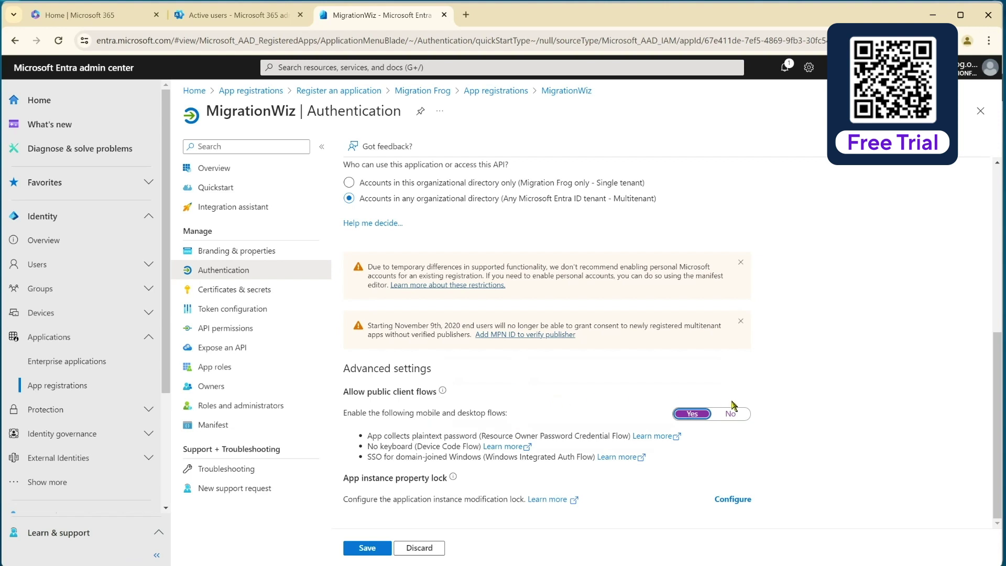
click(365, 548)
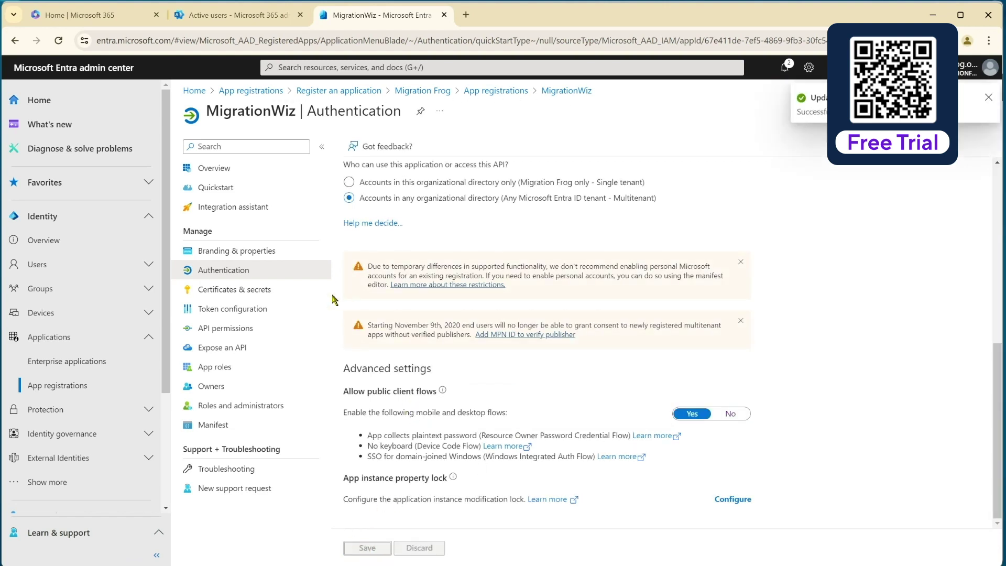
click(252, 329)
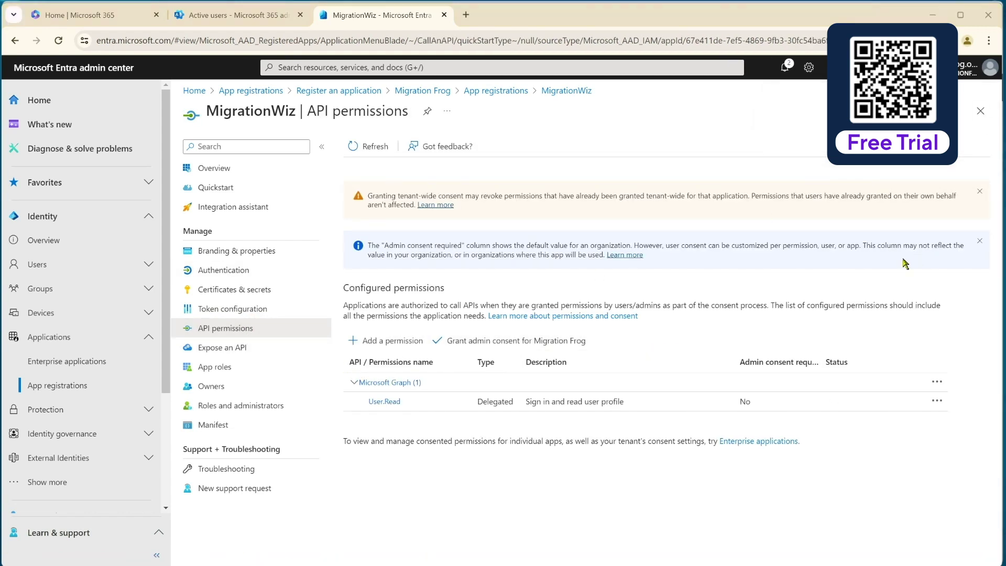
Add the delegated Office 365 Exchange Online permission EWS.AccessAsUser.All to MigrationWiz
click(377, 341)
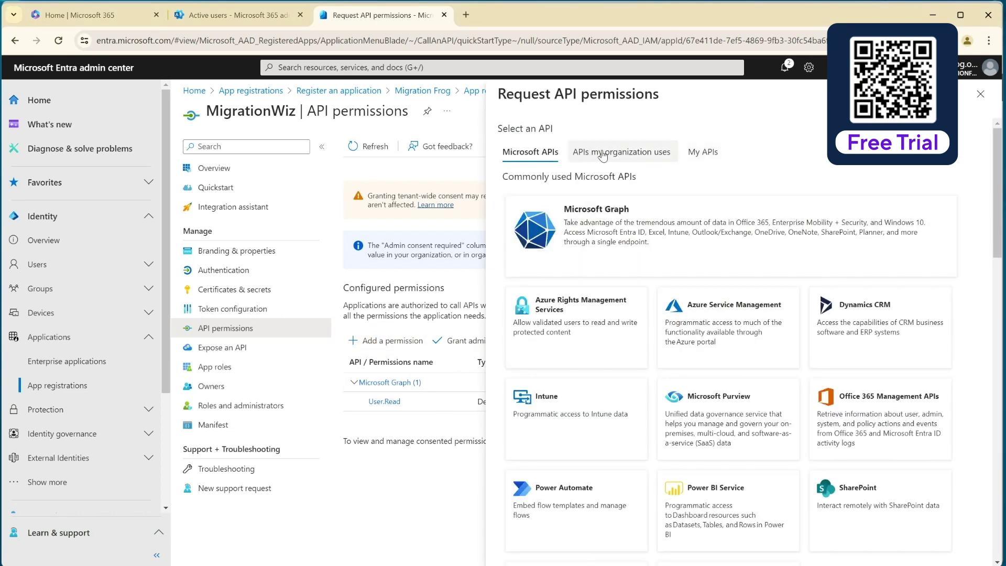
click(603, 152)
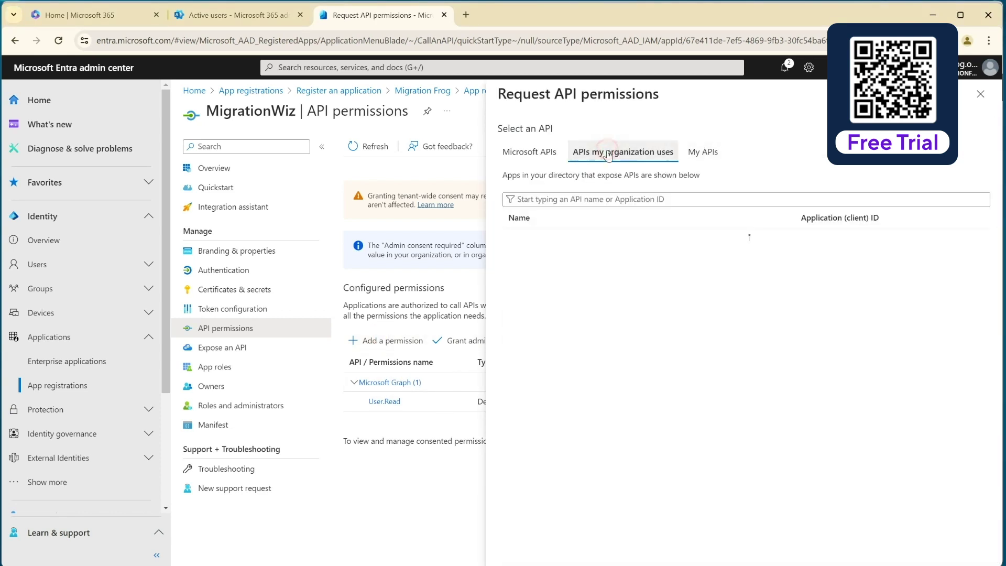
click(589, 204)
text(office)
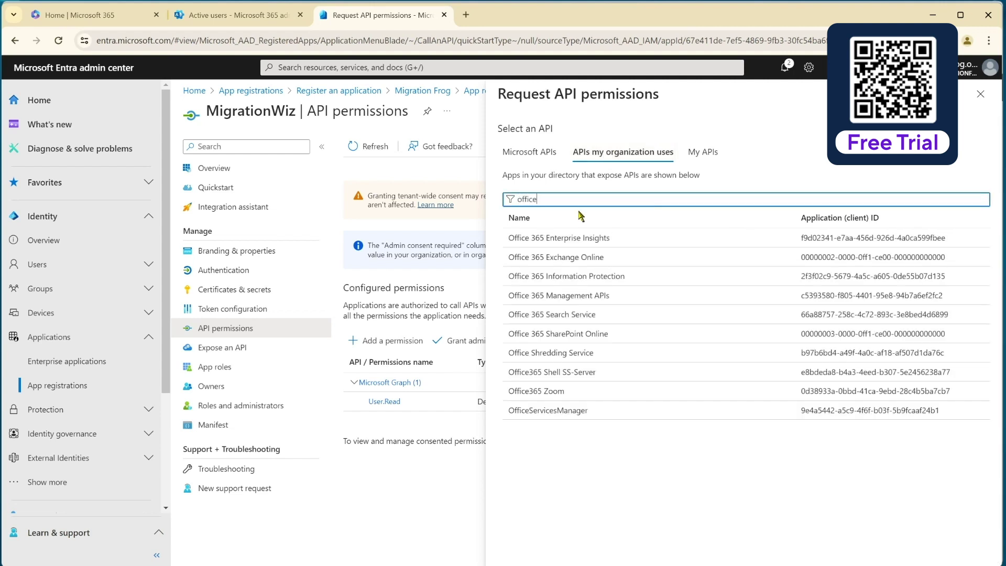
click(580, 260)
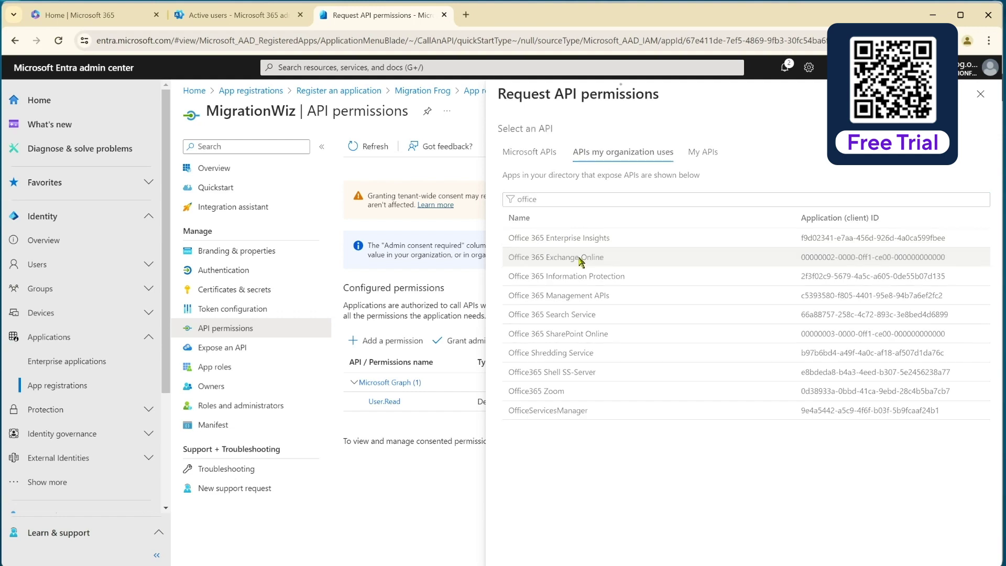
click(550, 210)
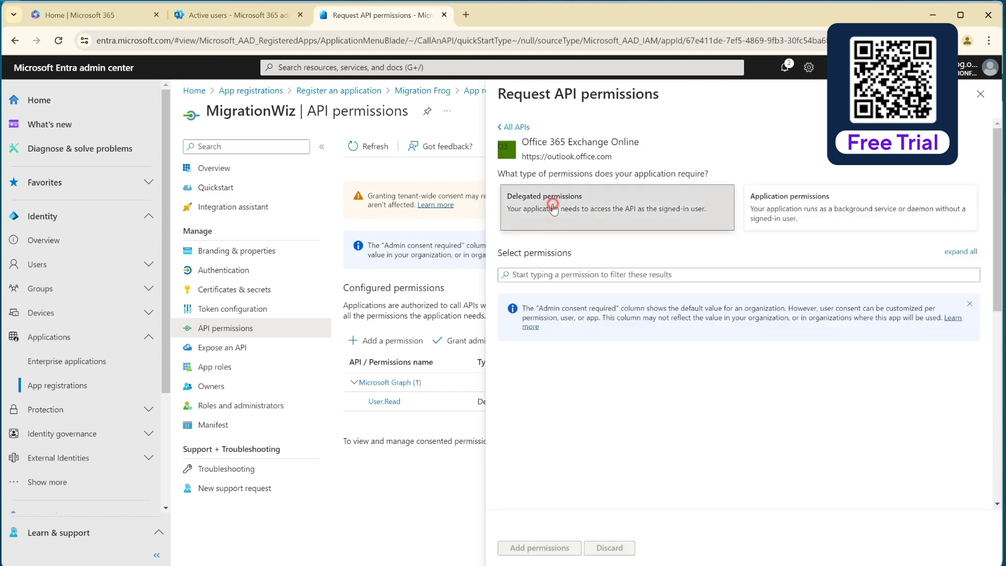
scroll(540, 414, down, 2)
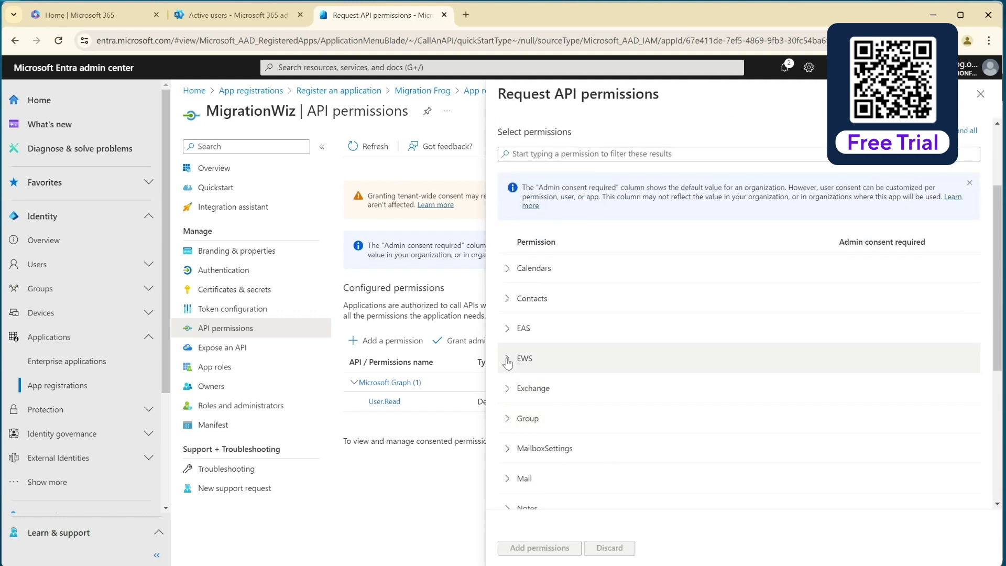
click(524, 358)
click(506, 388)
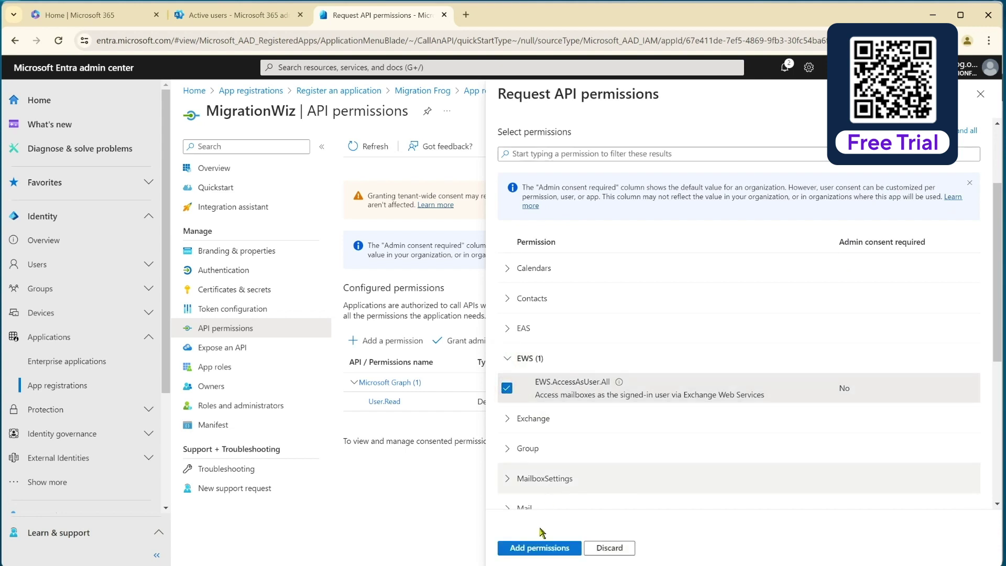
click(539, 549)
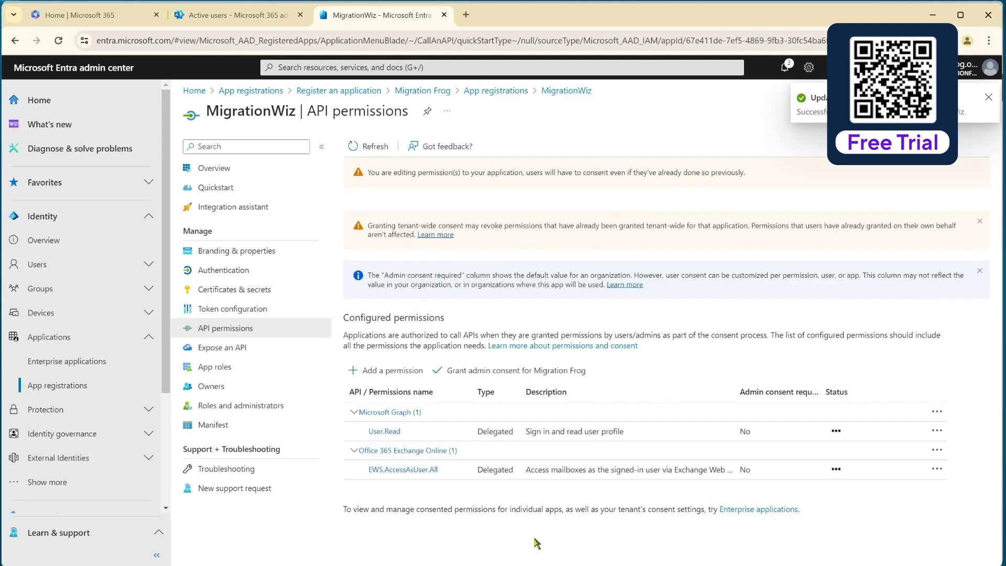
Grant admin consent for Migration Frog and return to the app overview
click(473, 370)
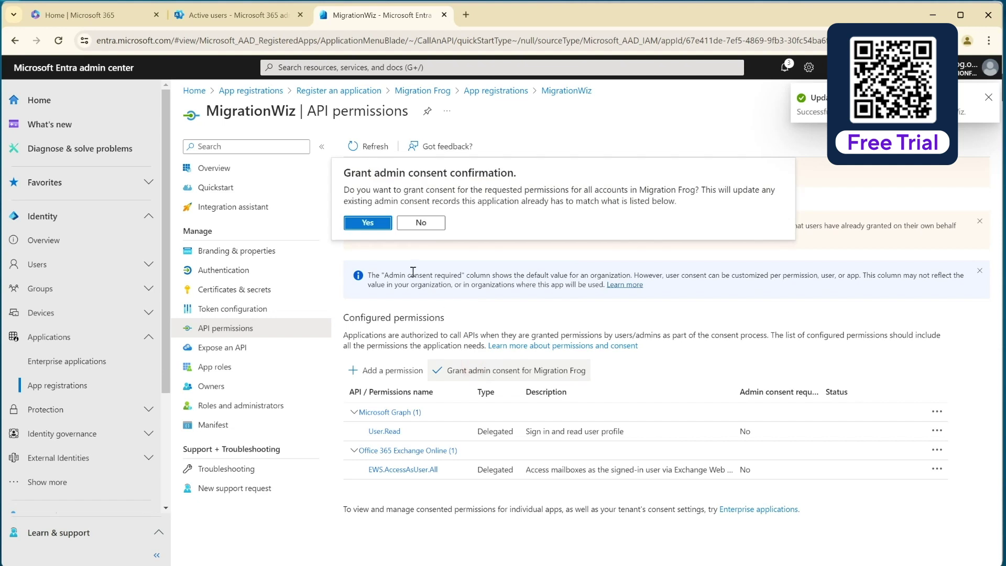
click(371, 224)
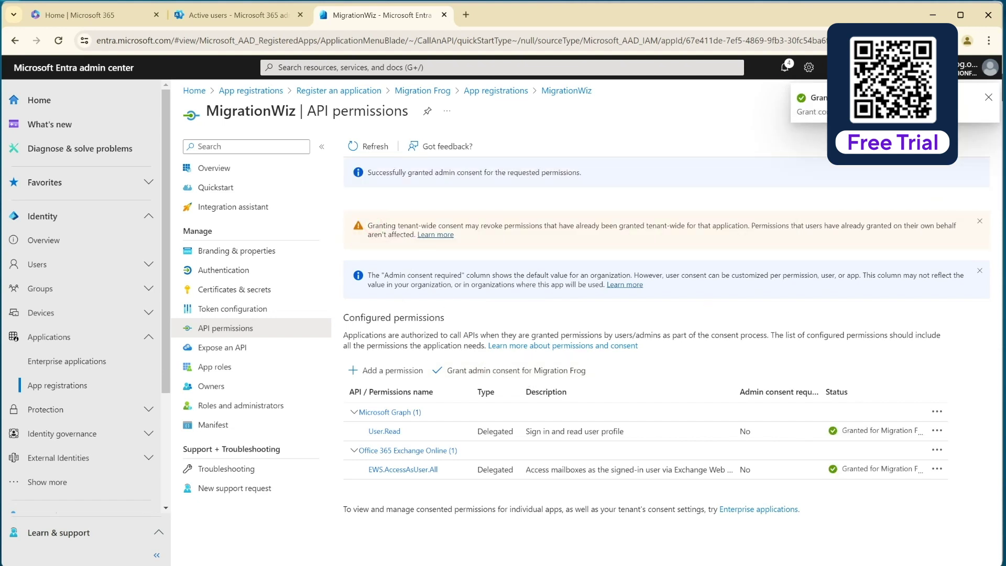
click(215, 168)
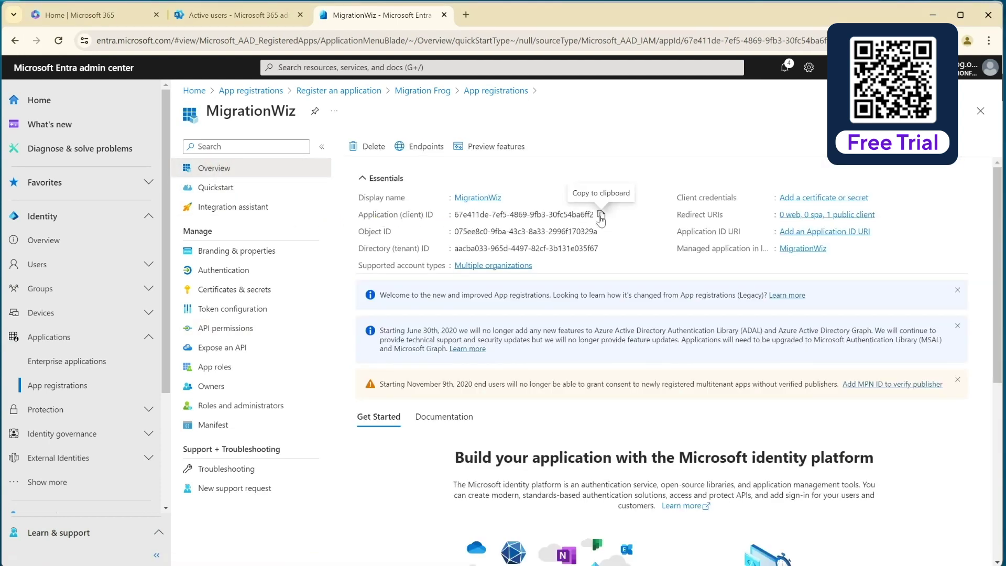
Paste the Entra app's Application (client) ID into the MigrationWiz source settings
click(601, 215)
drag(808, 13, 813, 406)
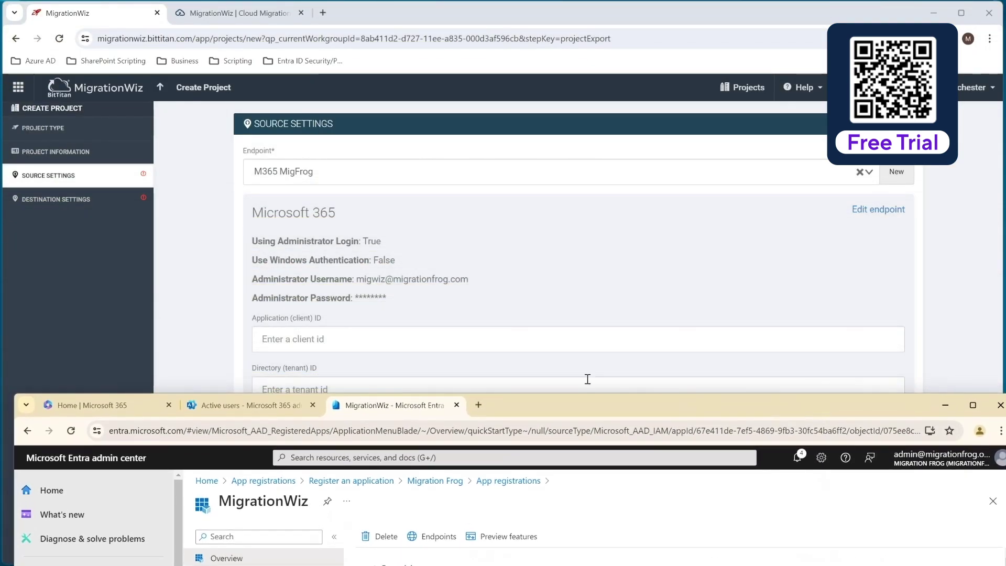
click(512, 339)
key(ctrl+v)
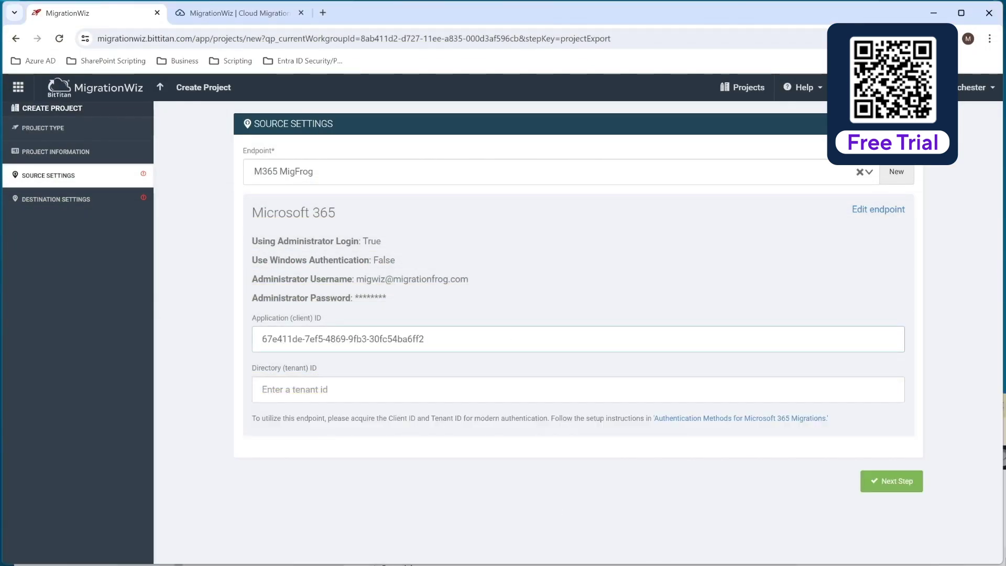
Paste the Directory (tenant) ID into the source settings and continue to Destination Settings
key(alt+Tab)
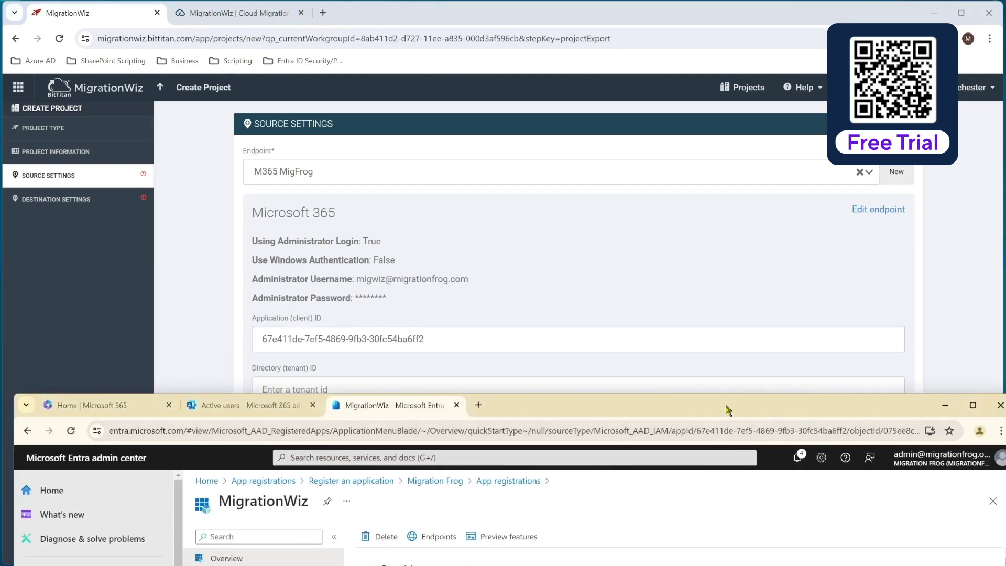
drag(725, 411, 714, 124)
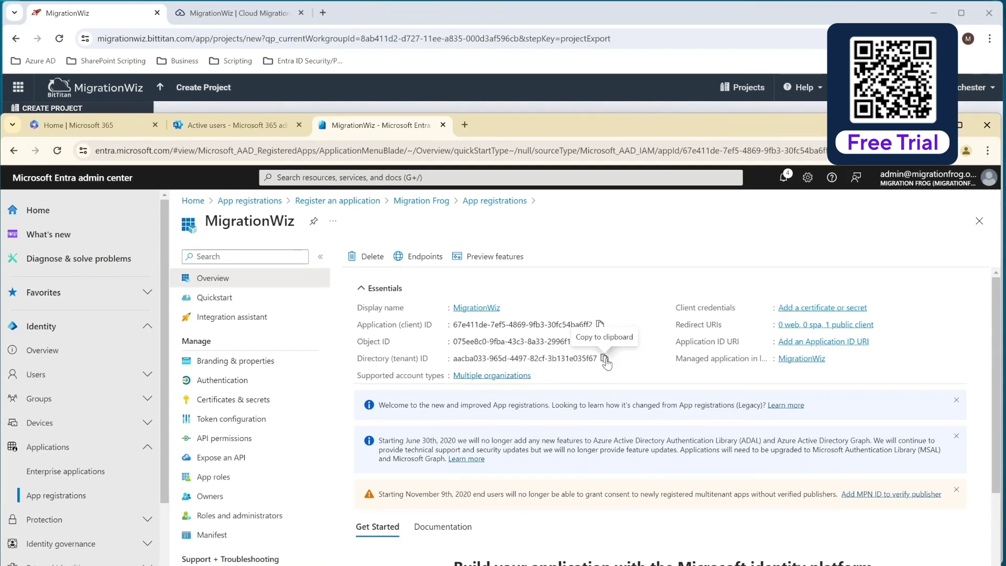
click(605, 358)
key(alt+Tab)
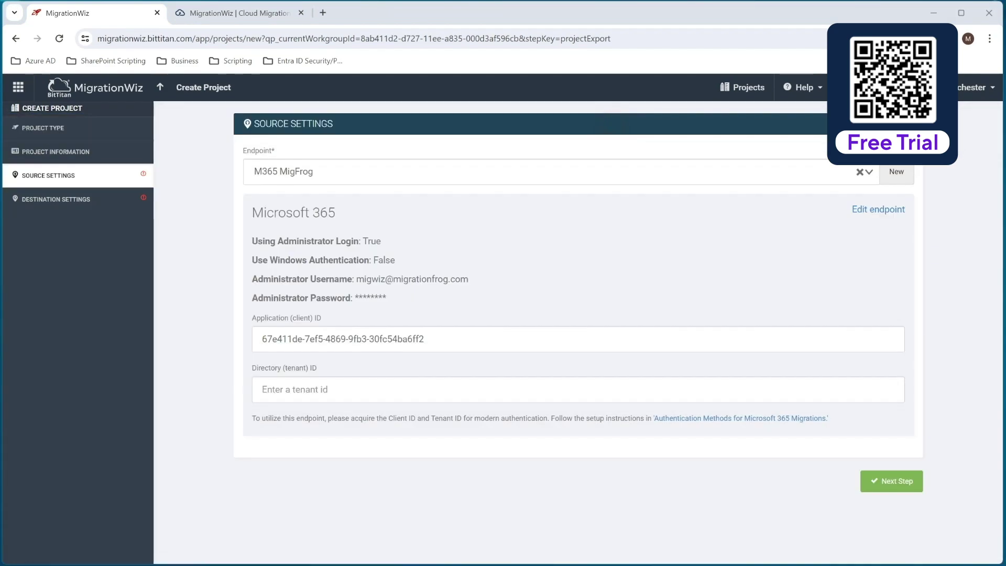
click(343, 391)
key(ctrl+v)
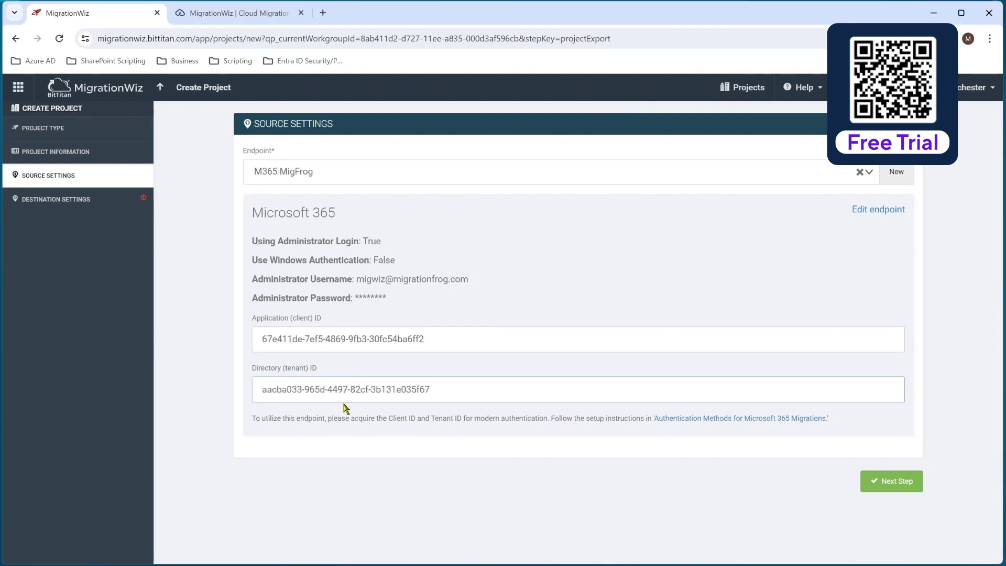
click(895, 485)
click(897, 489)
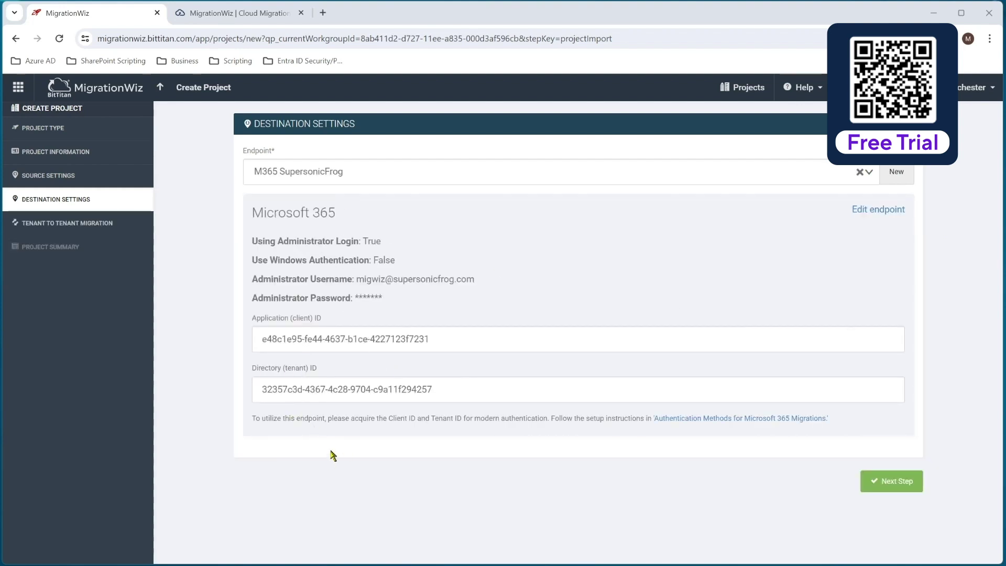
Continue past the destination step and save RBAC Testing Project, going to its summary
click(900, 482)
click(852, 271)
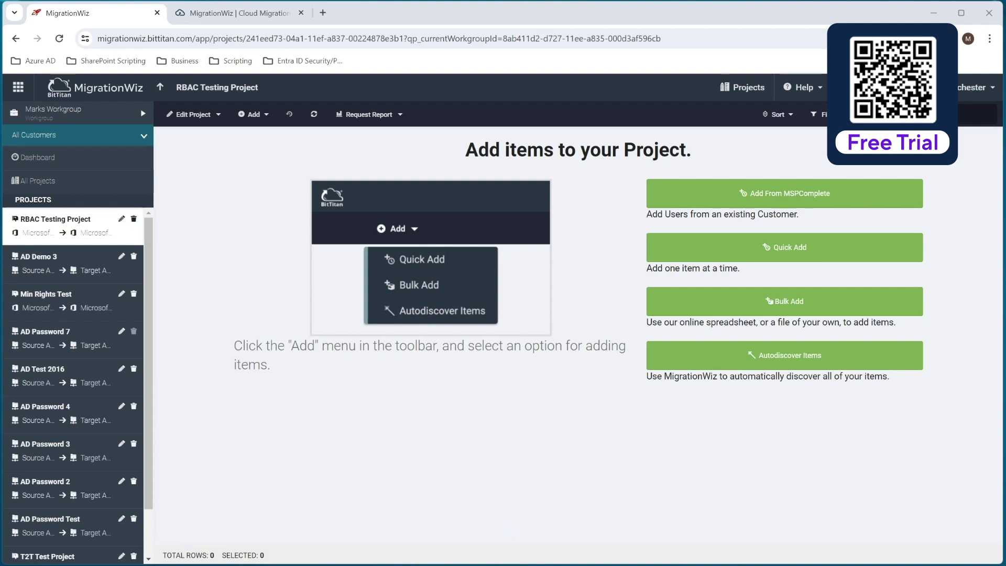
Read the RBAC replacement help article down to its Mailboxes (M365) Migrations steps
key(alt+Tab)
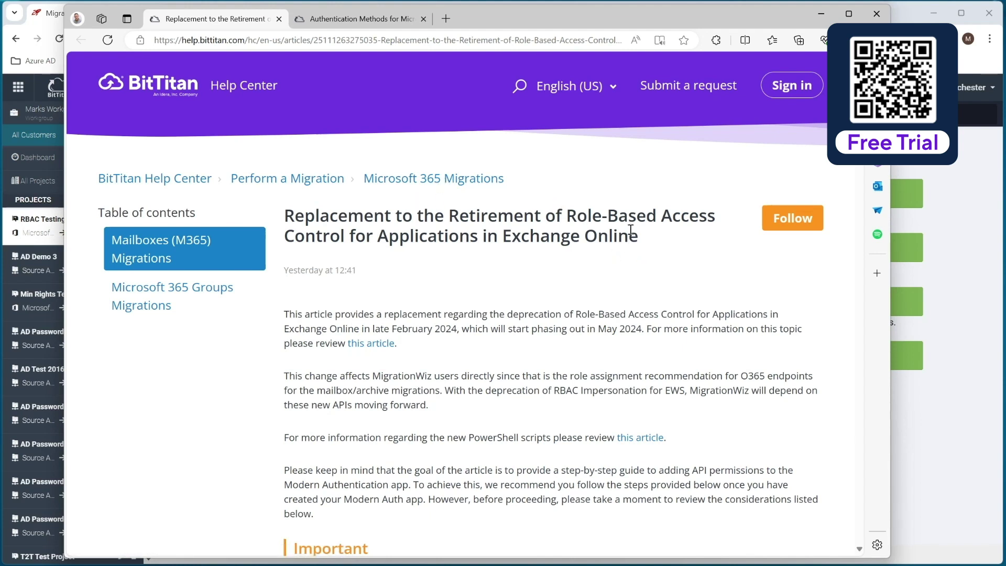
scroll(462, 333, down, 4)
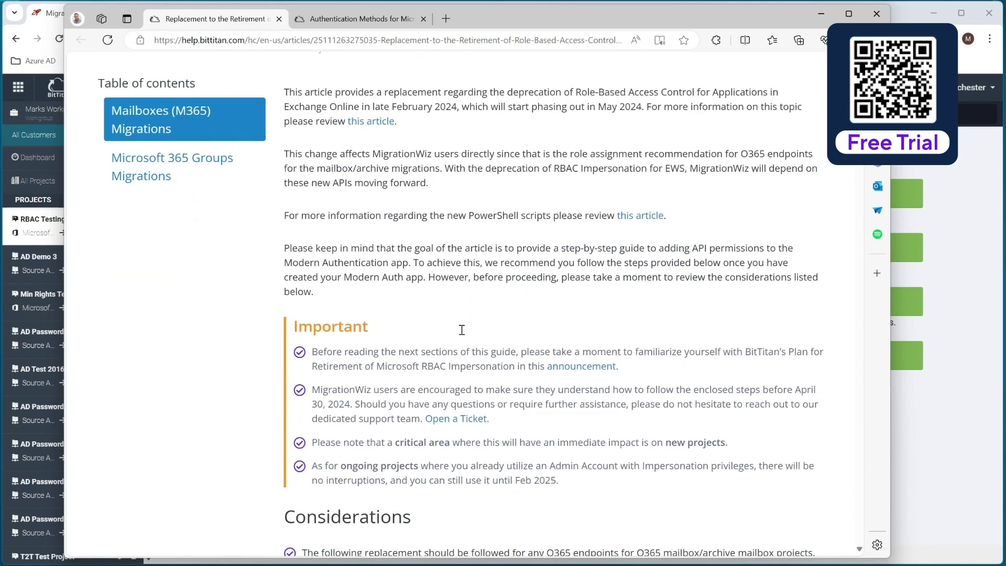
scroll(463, 334, down, 6)
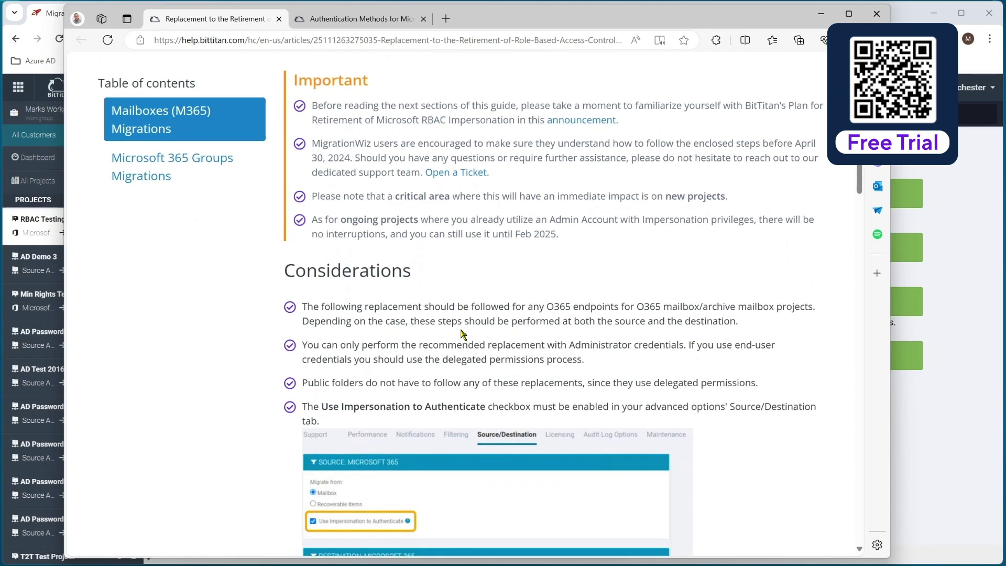
scroll(463, 334, down, 8)
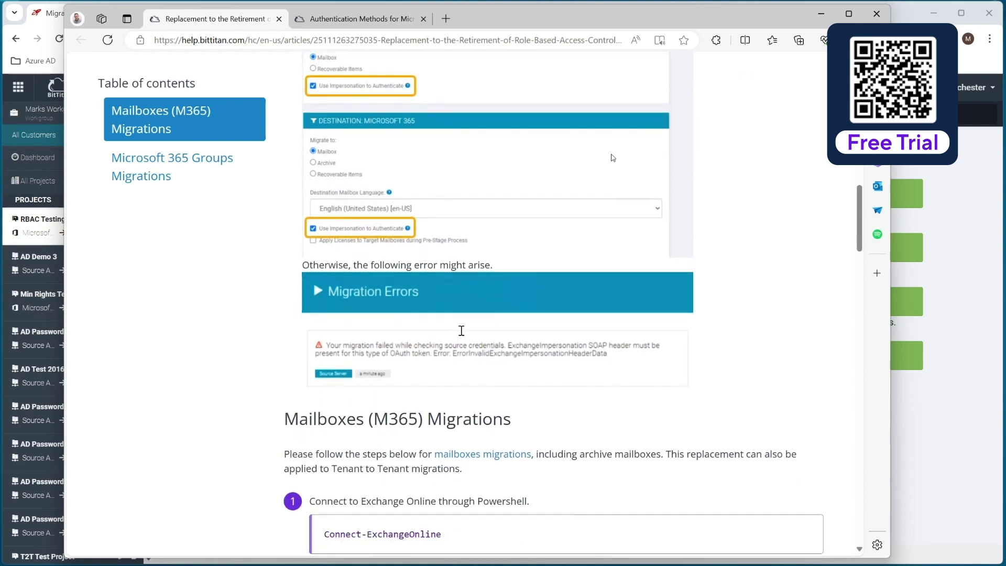
scroll(461, 331, down, 4)
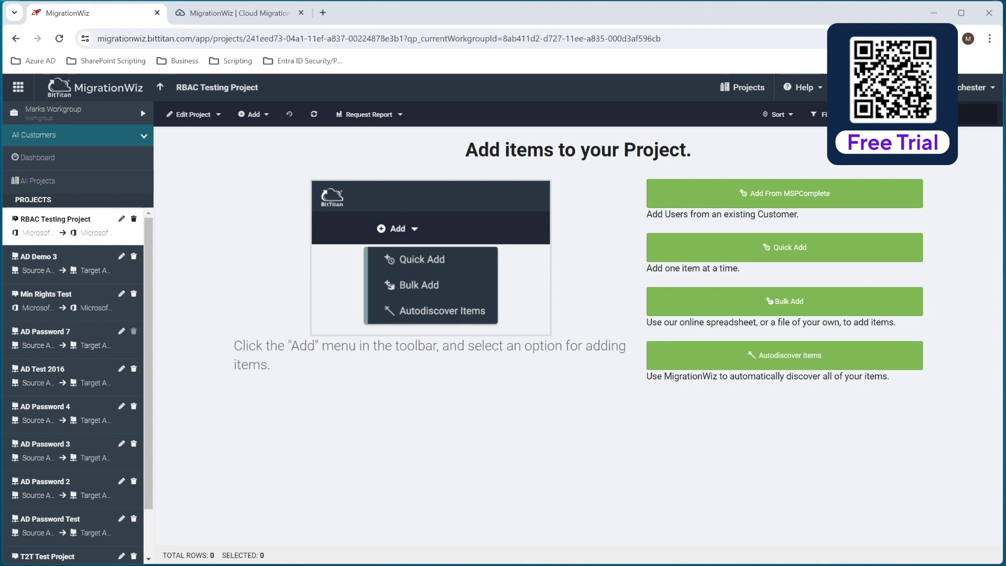
Bring up the PowerShell session listing mailbox user principal names from get-mailbox
key(alt+Tab)
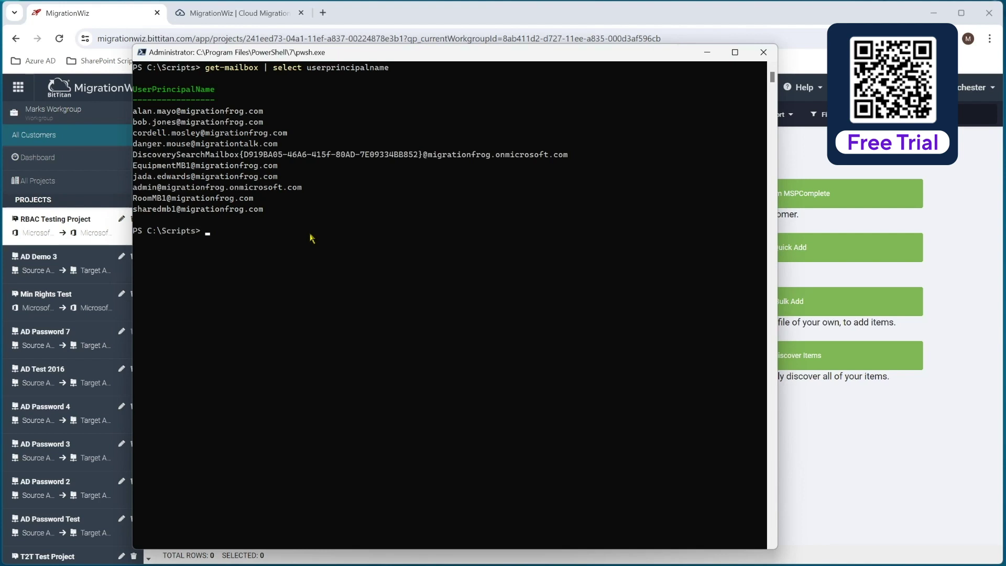
Recreate the management scope named MigrationWiz from history and begin the new-servicePrincipal -appid command
text(new-ma)
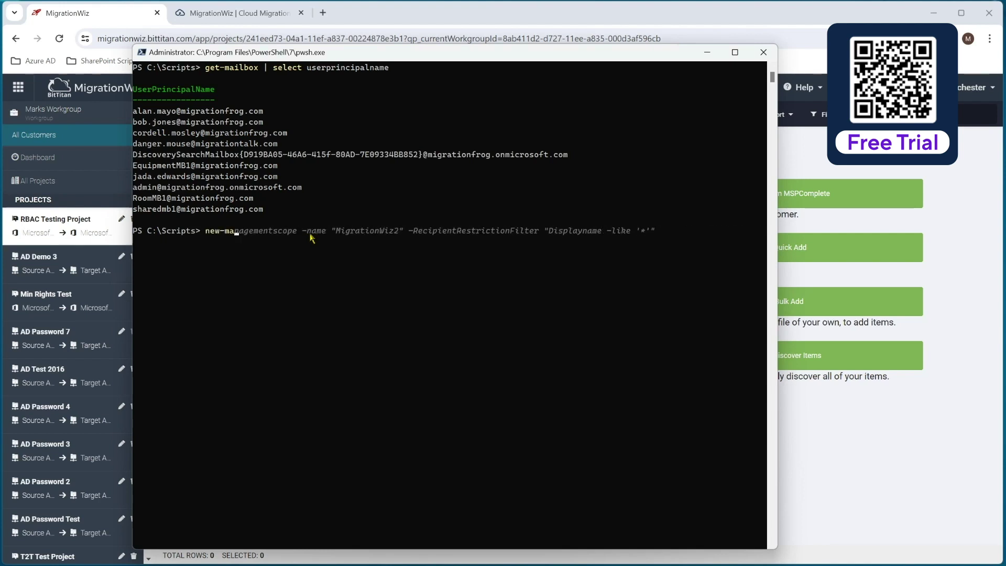
text(na)
key(Right)
key(Left)
key(Left)
key(Left)
key(Left)
key(Left)
key(Left)
key(Left)
key(Left)
key(Left)
key(Left)
key(Left)
key(Left)
key(Left)
key(Left)
key(Left)
key(Left)
key(BackSpace)
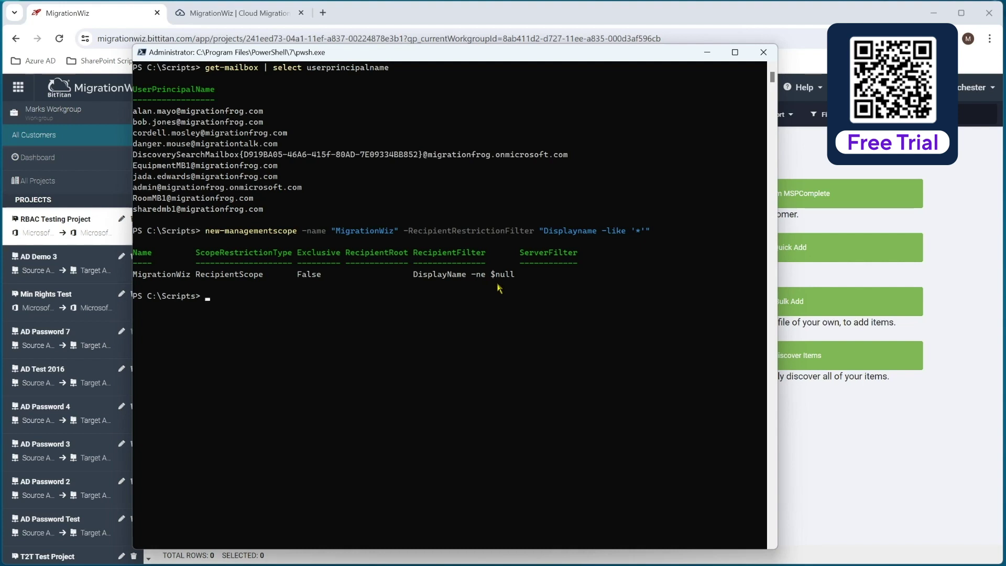
key(ctrl+v)
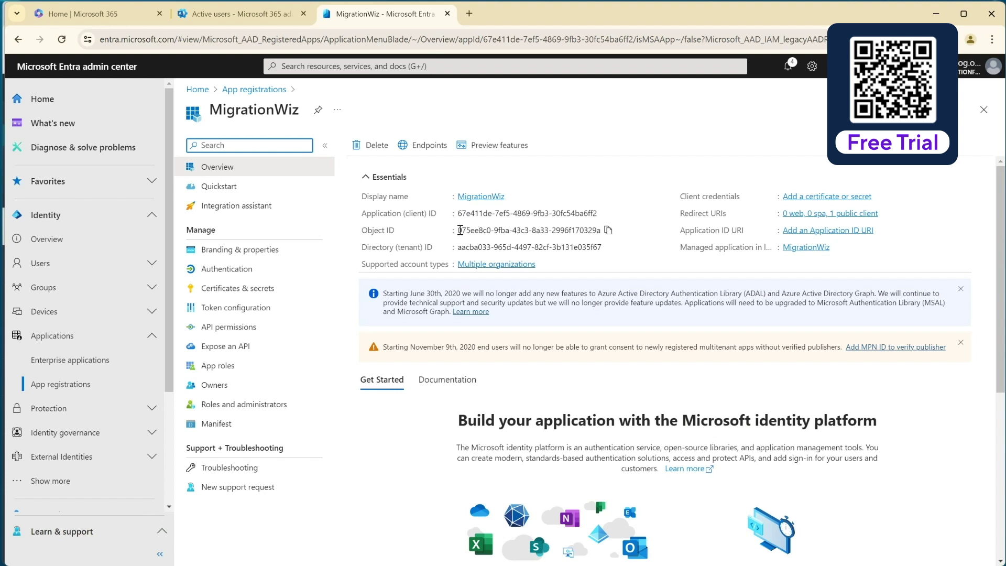
From Enterprise applications, open MigrationWiz and copy its Application ID
mouse_move(517, 214)
mouse_move(550, 226)
click(41, 360)
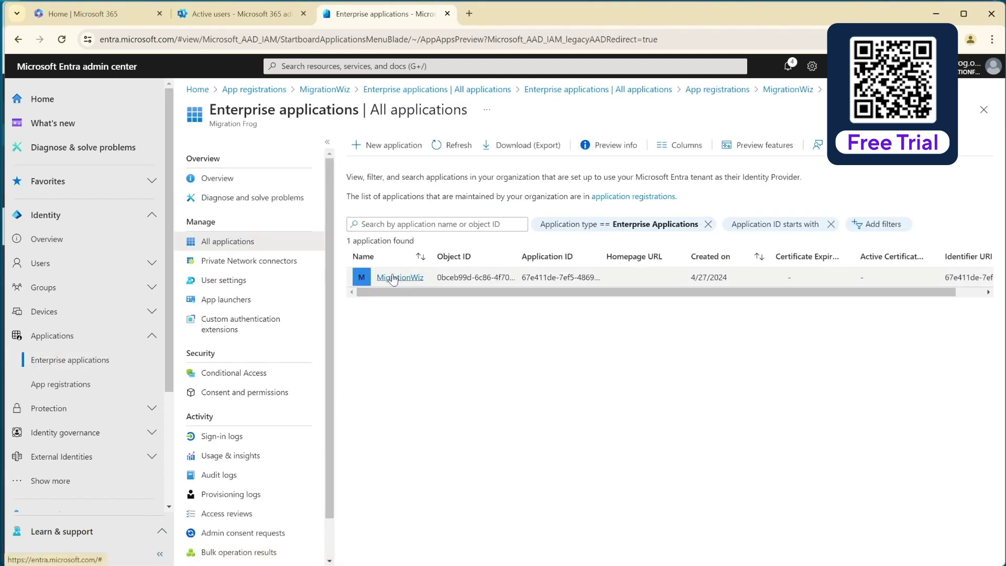
click(393, 278)
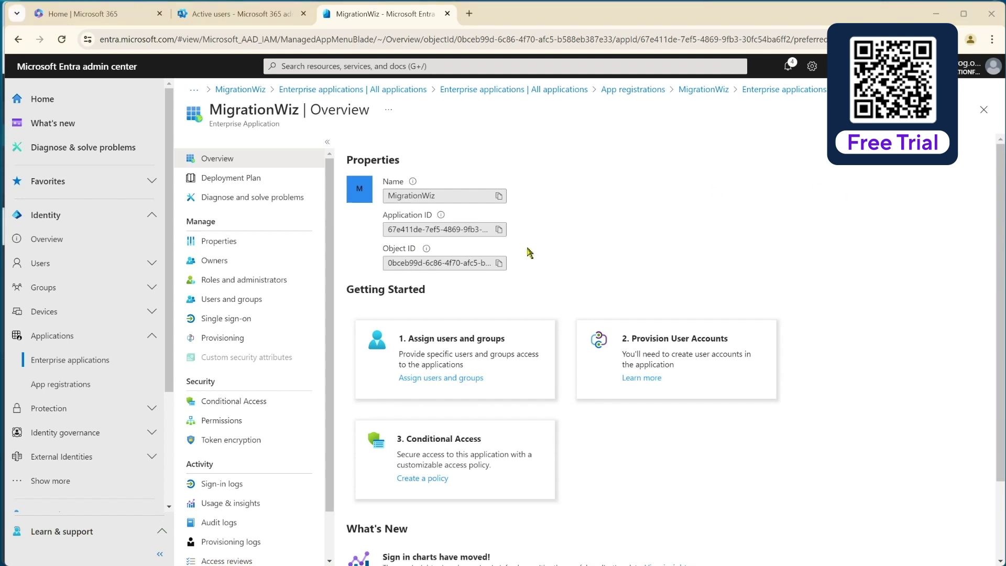
click(499, 230)
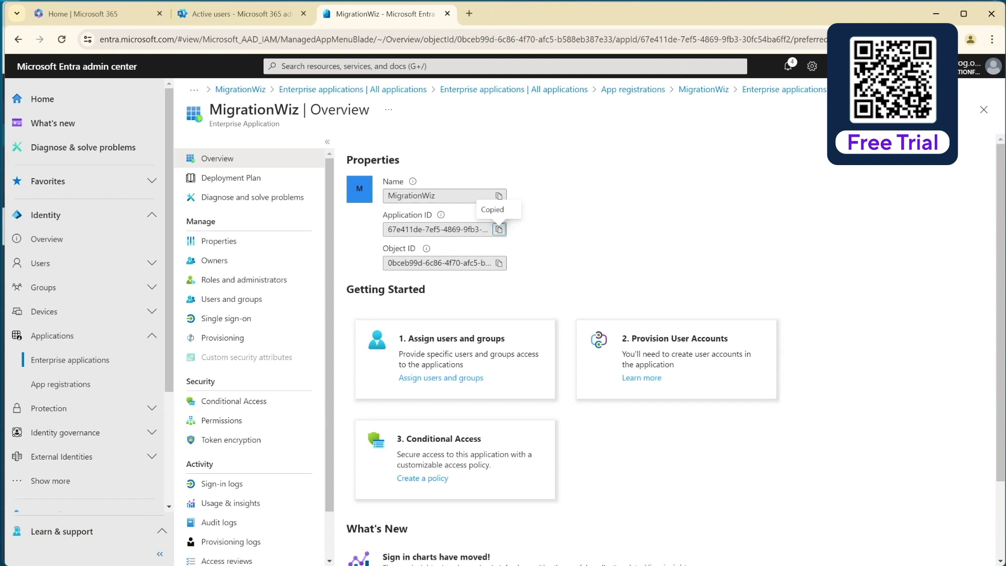
Paste the Application ID and the MigrationWiz Object ID into the new-servicePrincipal command
key(alt+Tab)
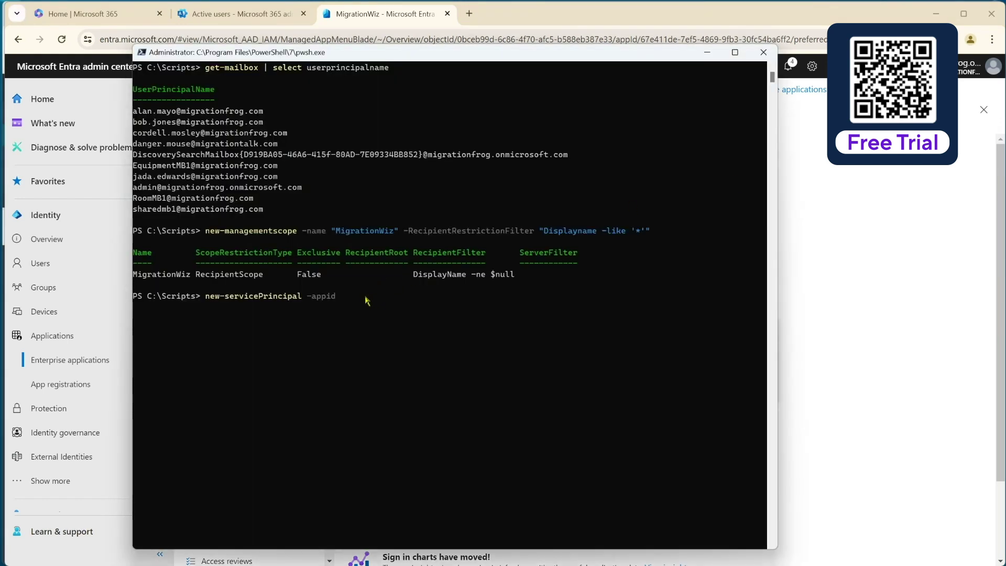
key(ctrl+v)
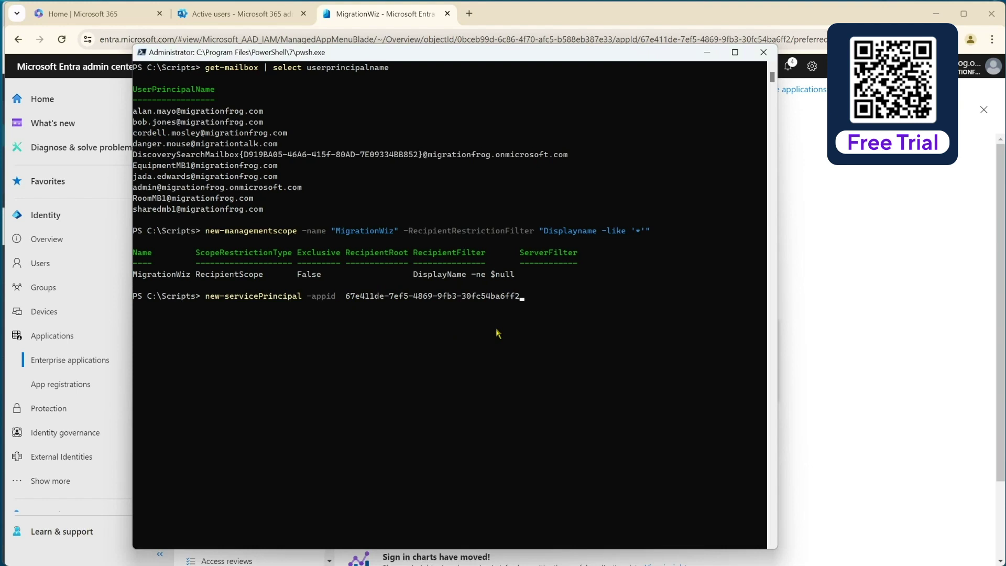
text(-objectid)
click(880, 198)
click(499, 263)
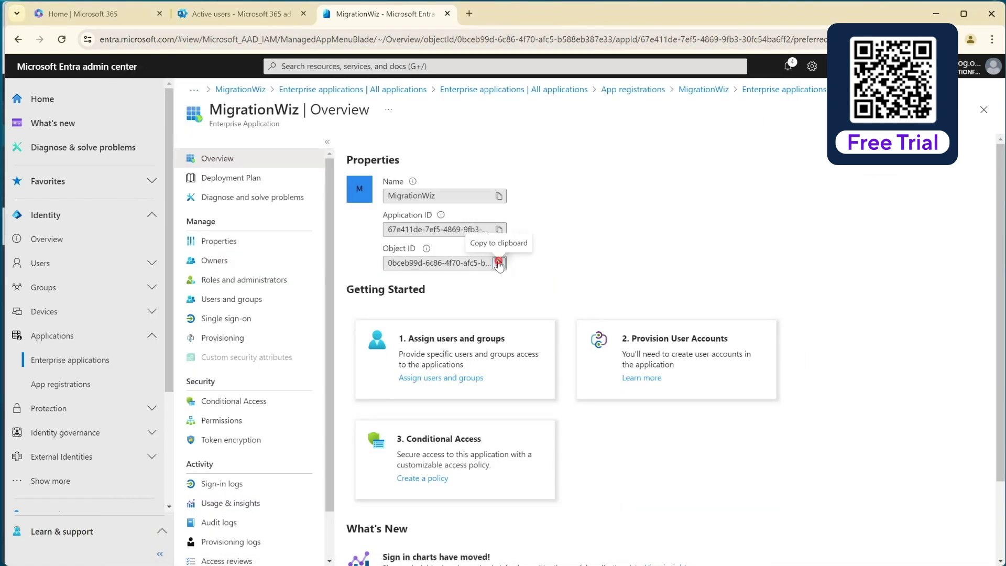
key(alt+Tab)
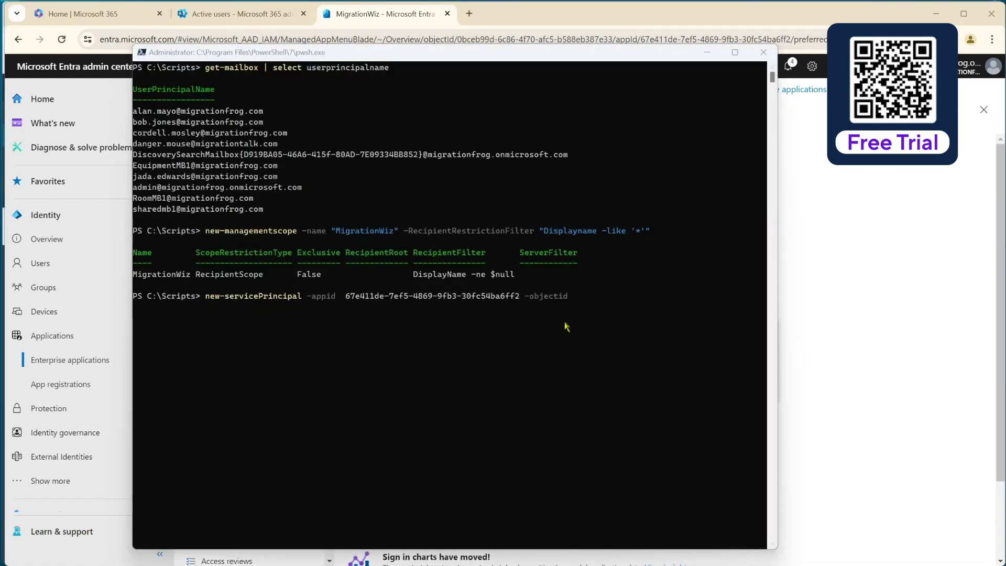
key(ctrl+v)
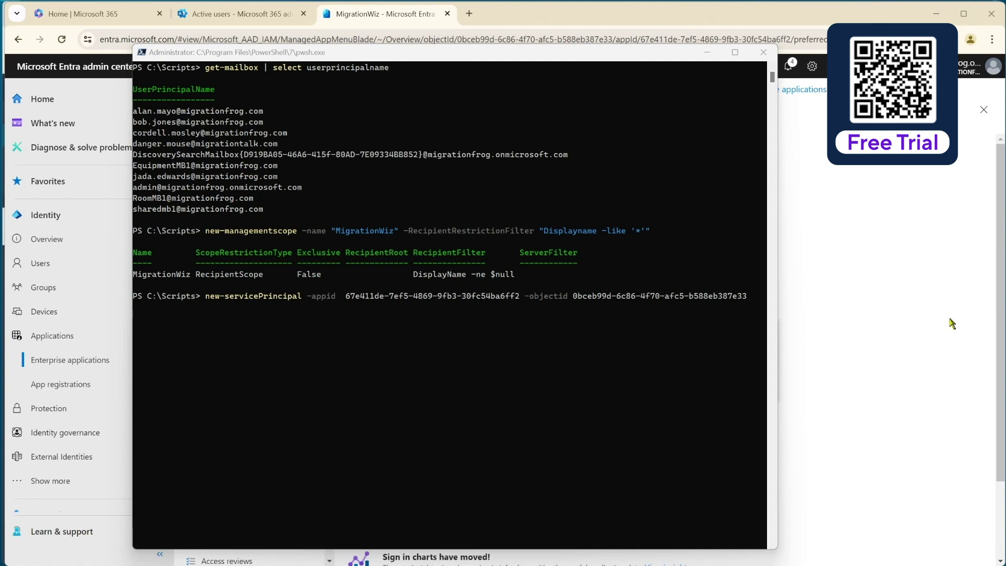
Add -displayname "MigrationWiz" and run the command to create the service principal
click(756, 304)
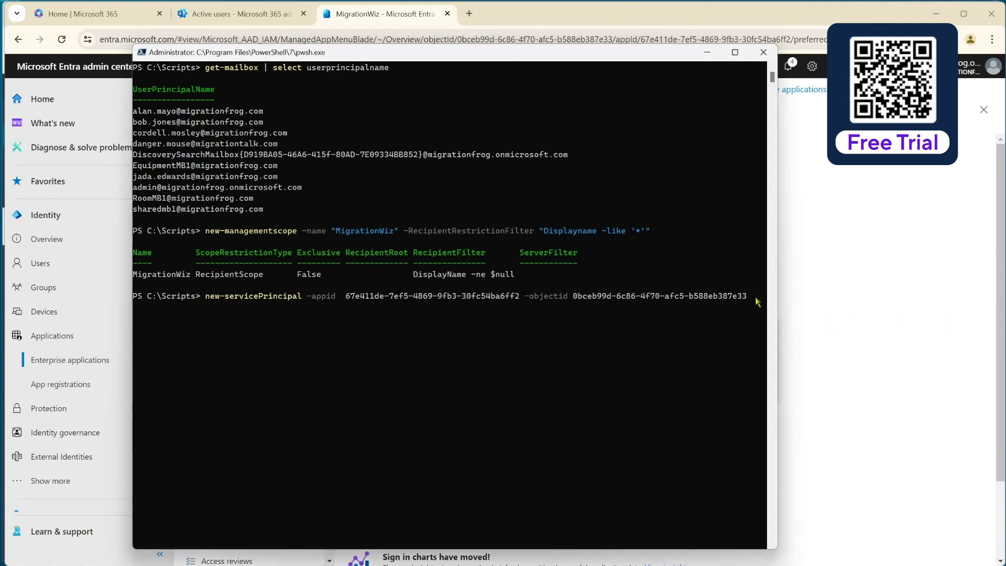
text(-displayname "Migratio)
key(BackSpace)
key(BackSpace)
key(BackSpace)
key(BackSpace)
key(BackSpace)
key(BackSpace)
key(BackSpace)
key(BackSpace)
text(igrat)
key(BackSpace)
key(BackSpace)
key(BackSpace)
text(MigrationW)
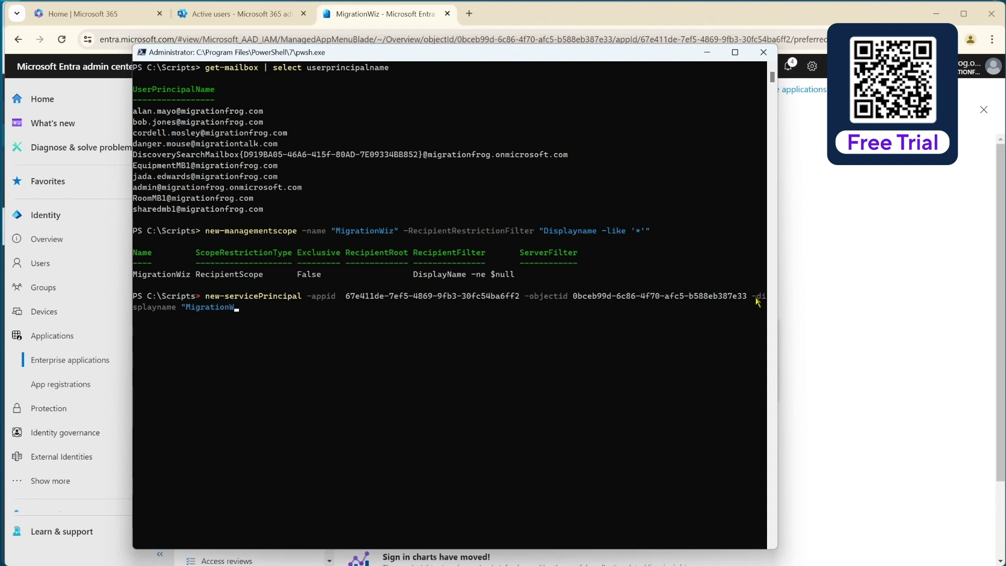
text(iz")
key(Return)
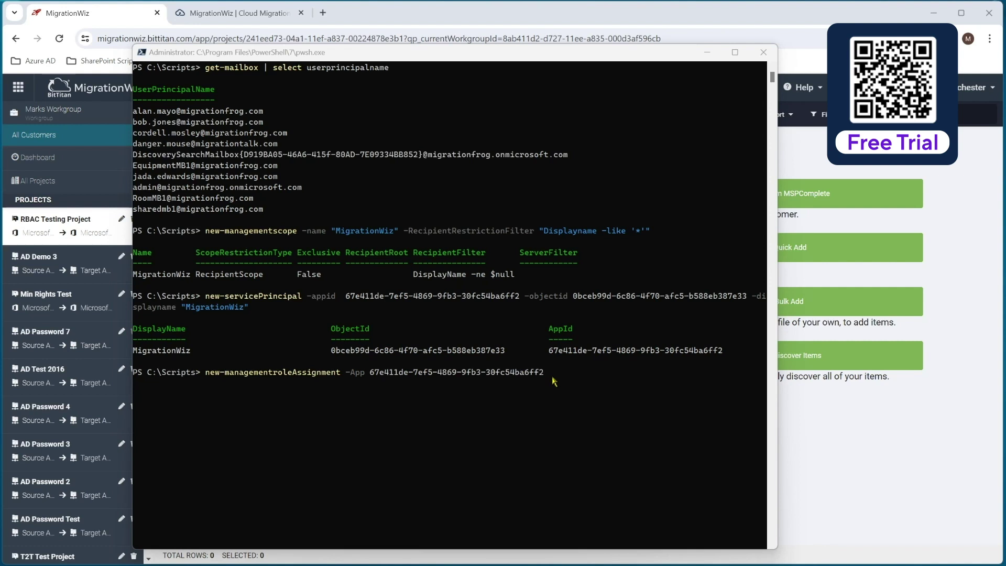
Assign the Application EWS.AccessAsApp role to the MigrationWiz app with new-managementroleAssignment
click(571, 59)
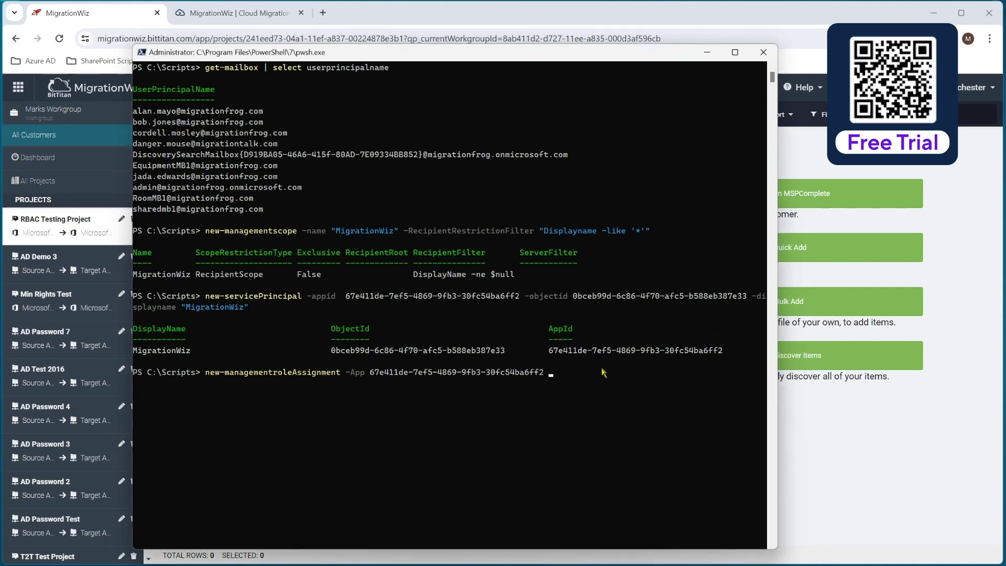
text(ol)
text(e "Application EWS.AccessAs)
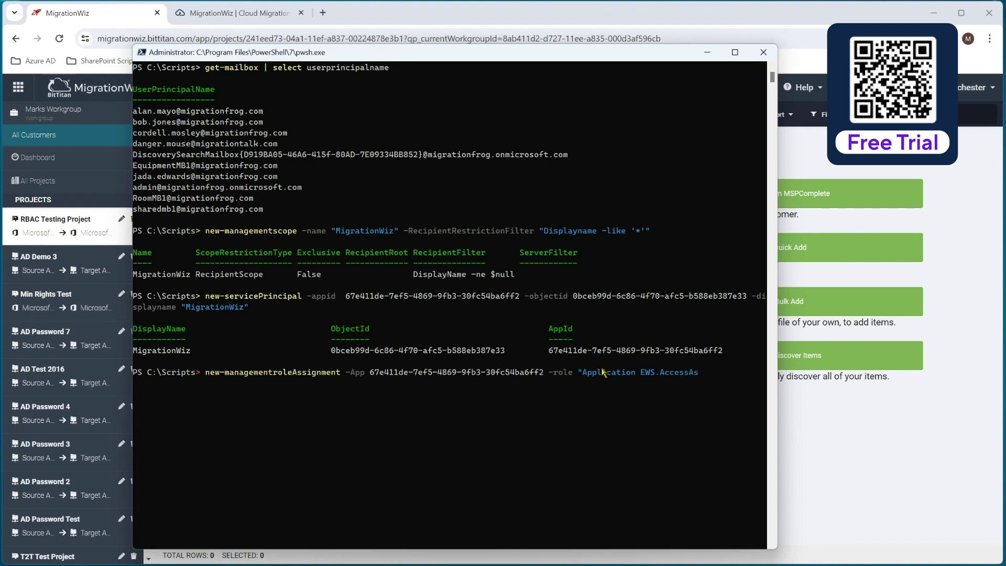
text(App)
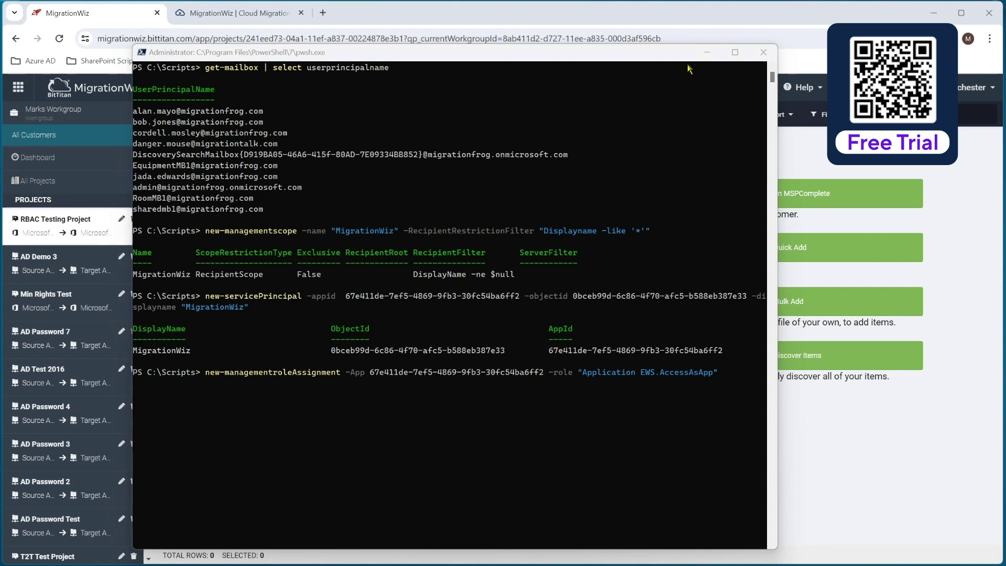
click(673, 57)
key(Return)
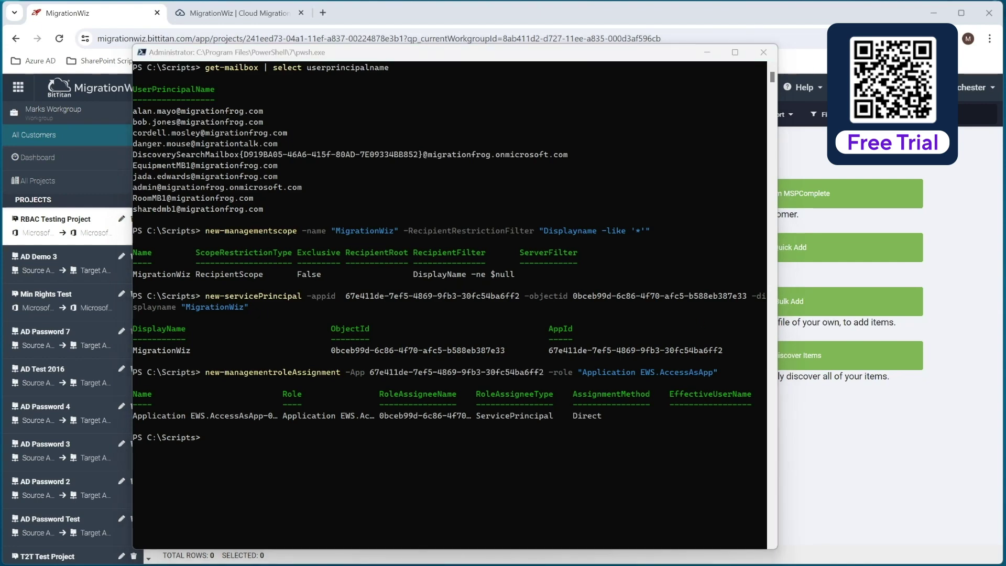
drag(784, 560, 765, 20)
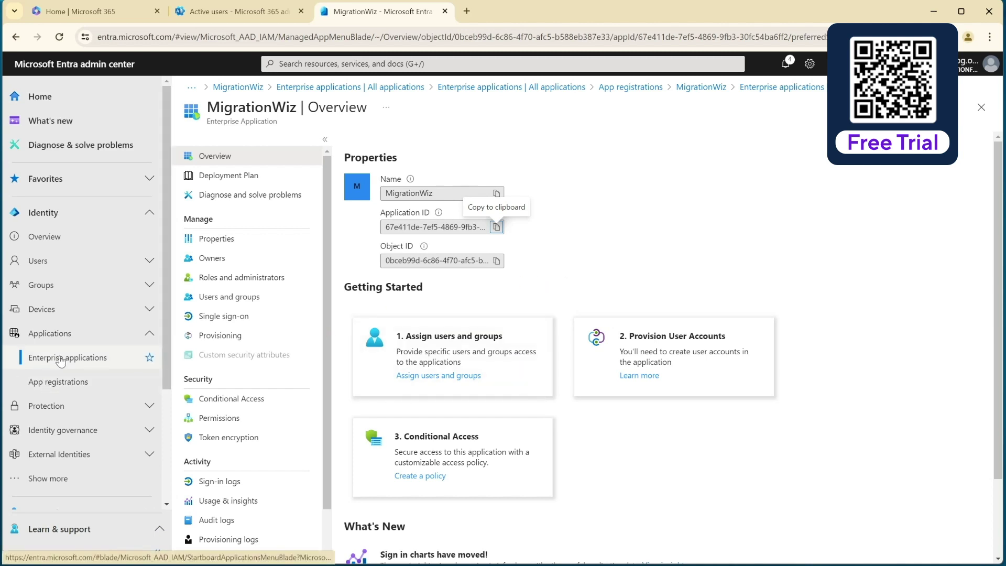
In the MigrationWiz app's API permissions, choose Office 365 Exchange Online as the API to add
click(60, 382)
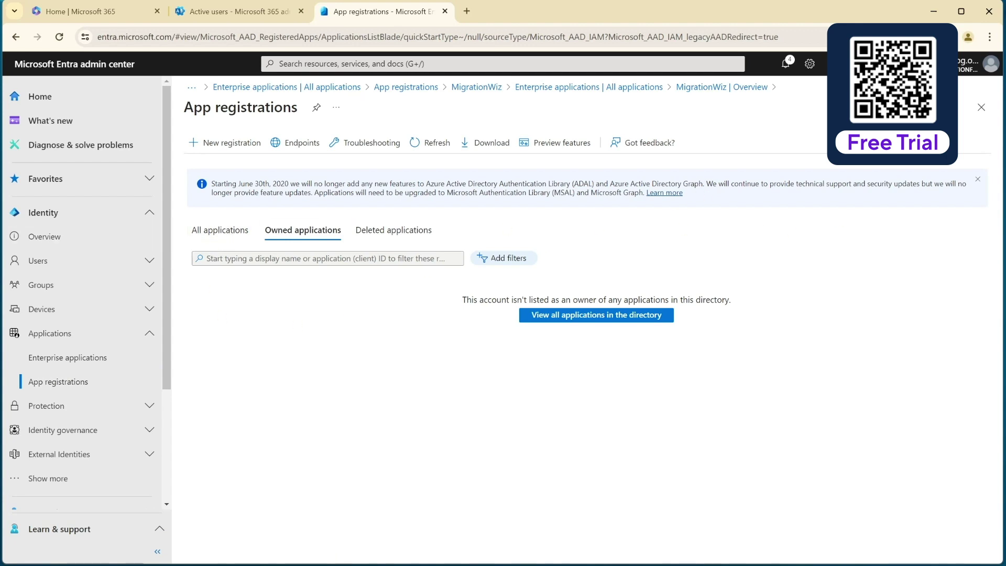
click(220, 230)
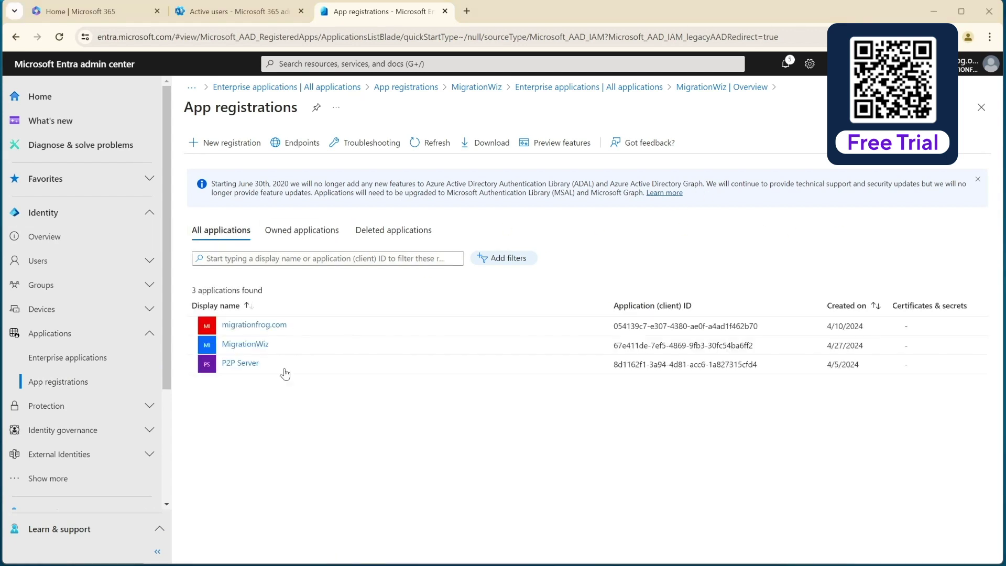
click(246, 345)
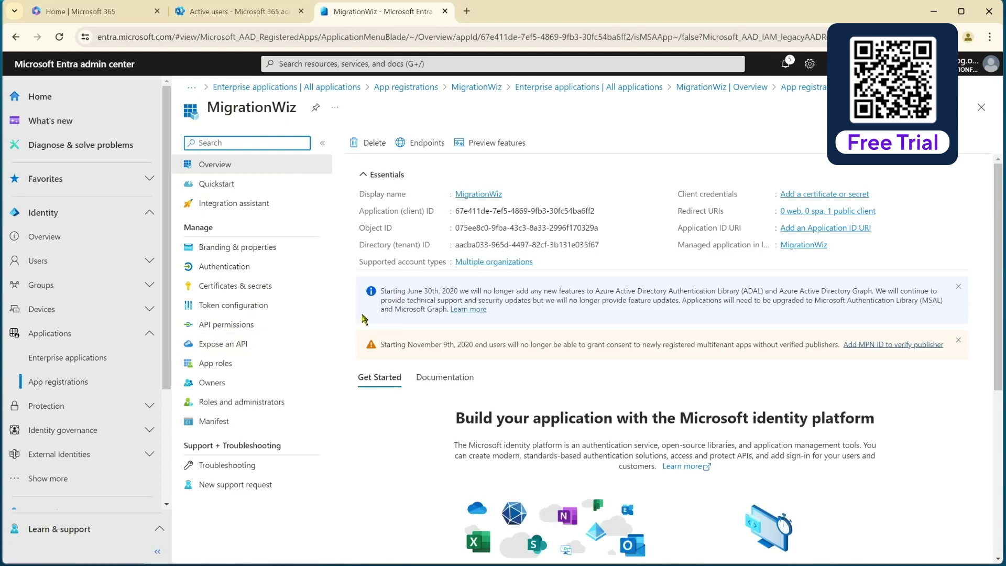
click(231, 325)
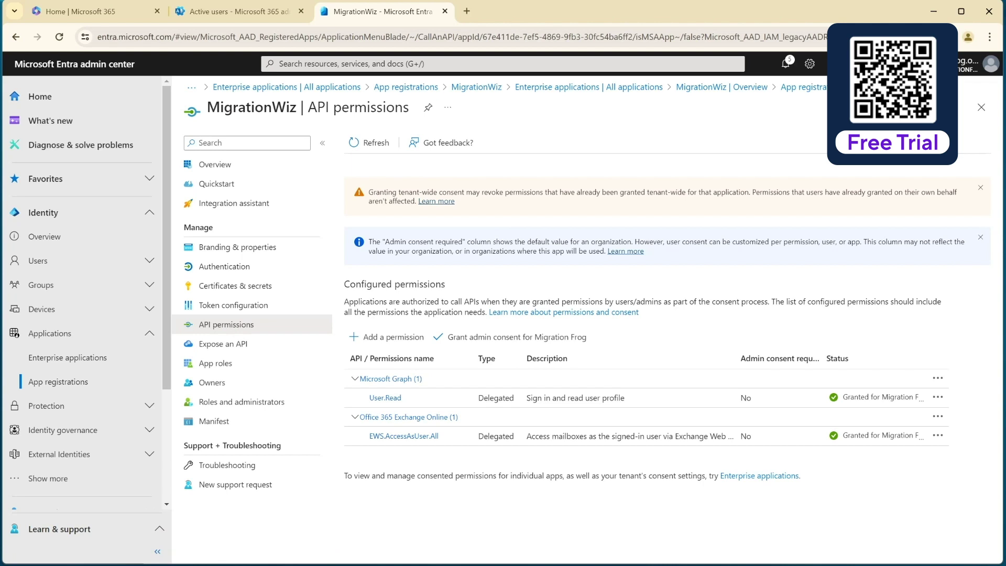
click(379, 338)
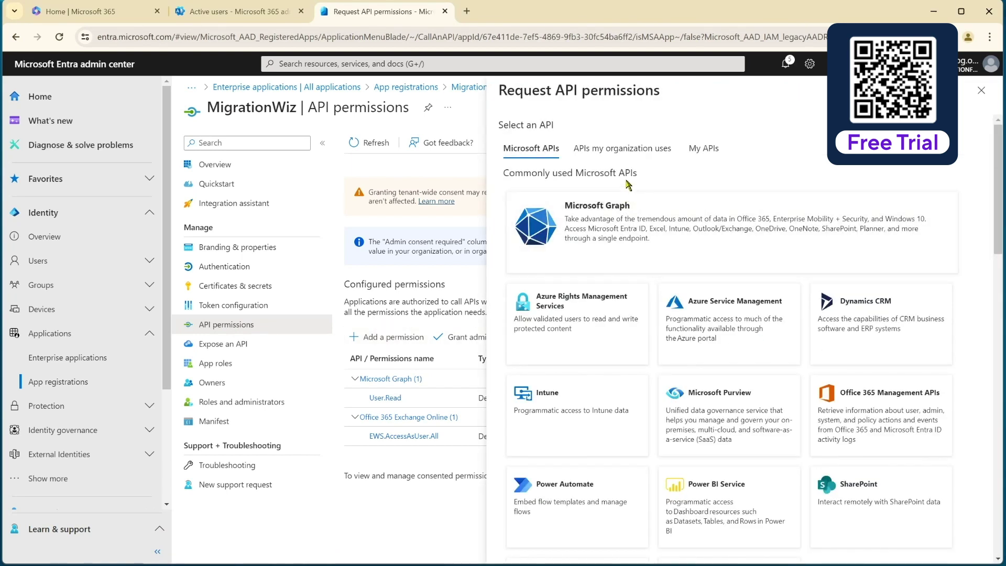
click(612, 150)
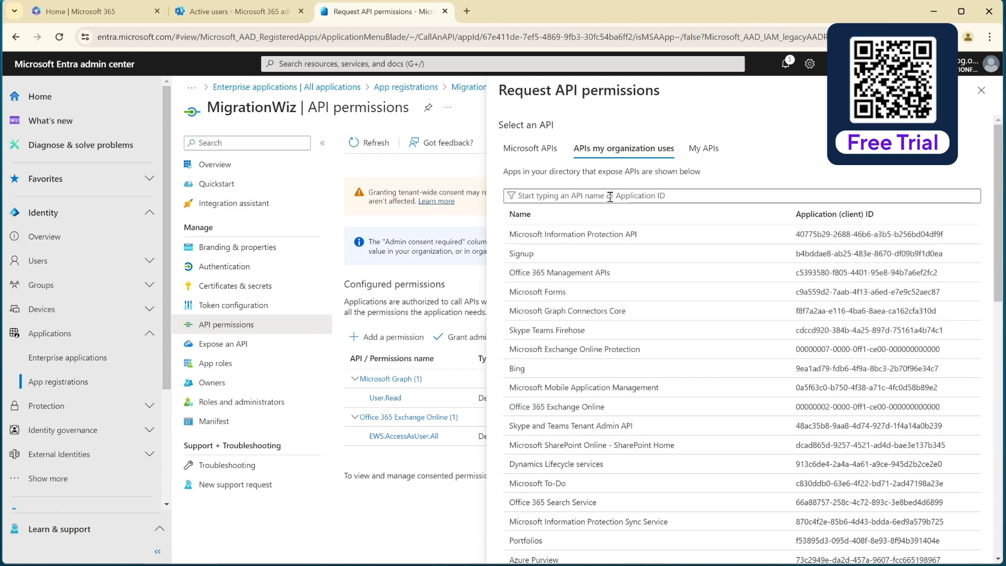
click(610, 197)
text(office)
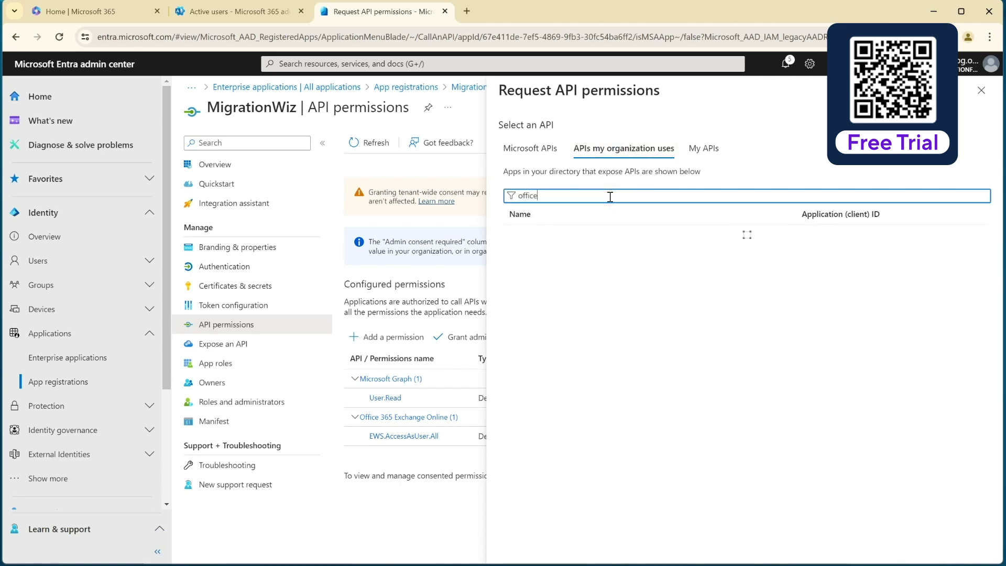
click(587, 253)
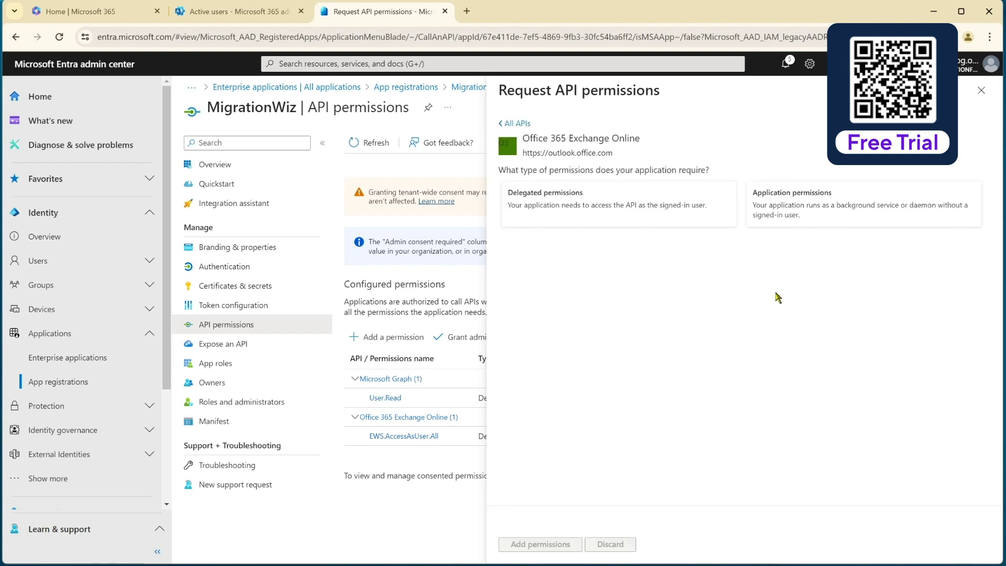
Add application permissions full_access_as_app and Exchange.ManageAsApp, then grant admin consent
click(816, 203)
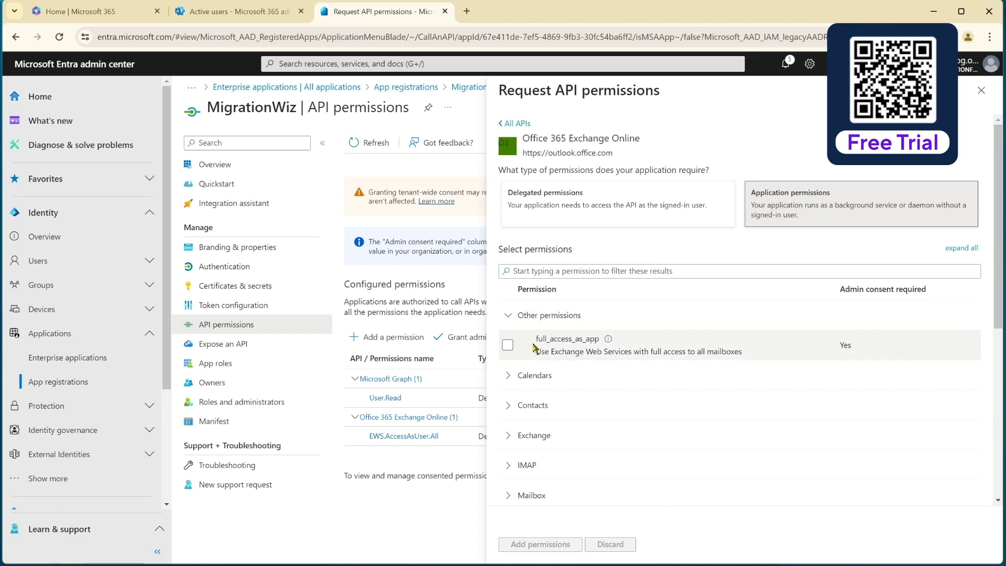
click(507, 346)
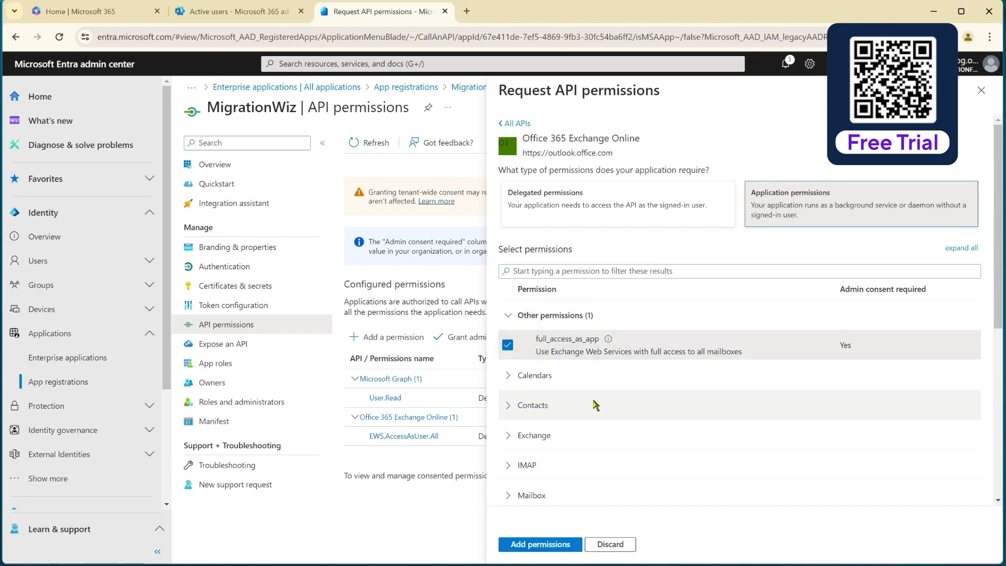
click(510, 440)
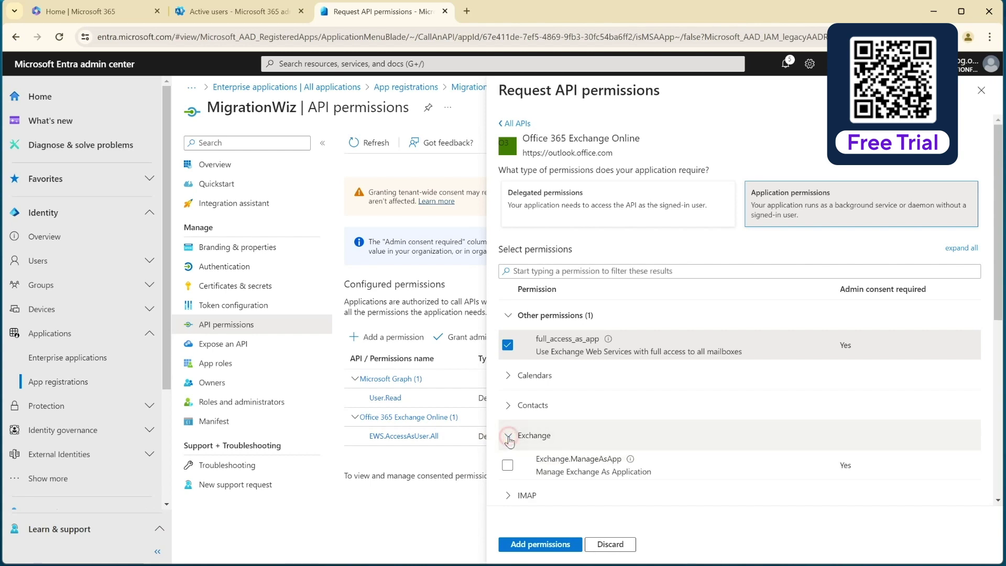
click(508, 466)
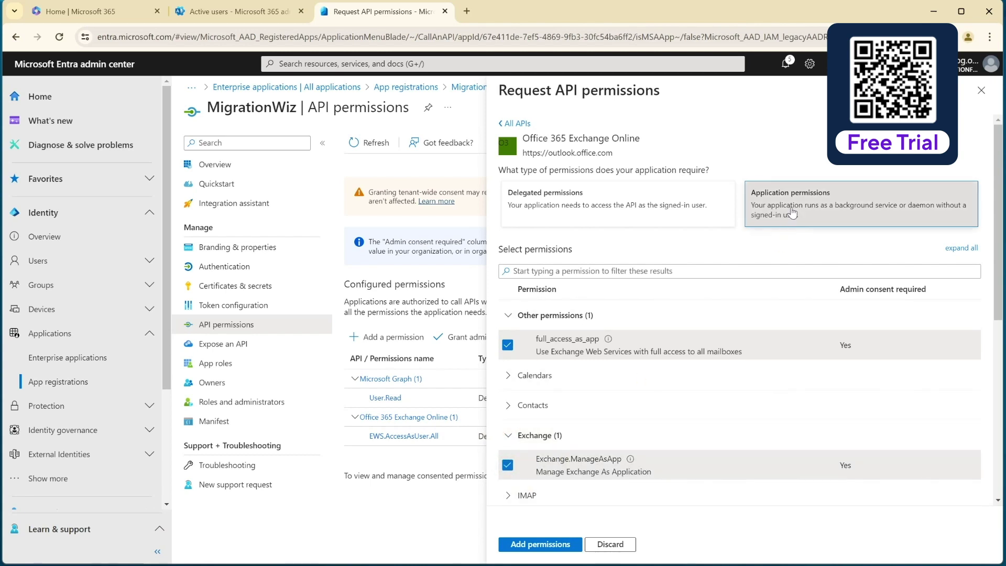
click(543, 546)
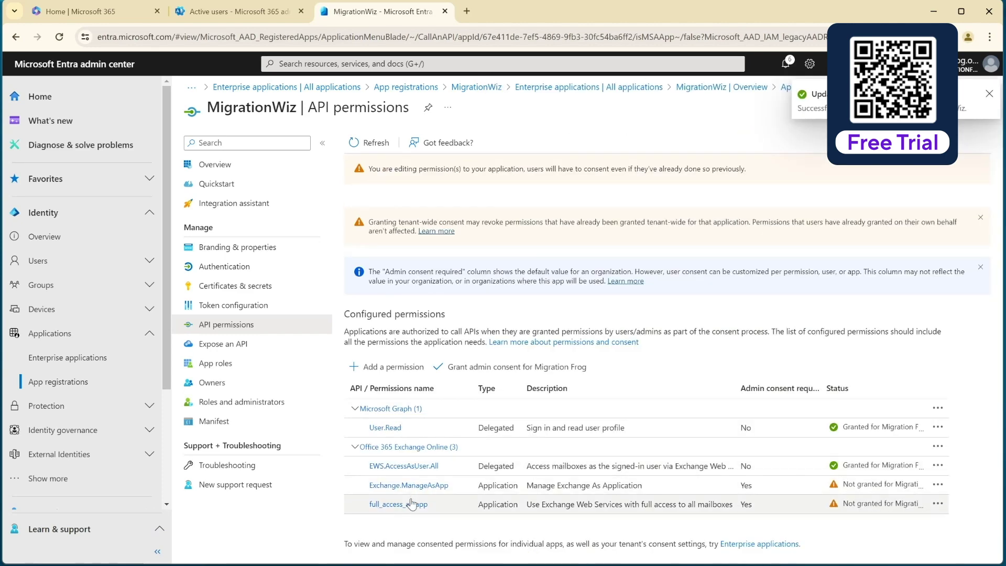
click(471, 369)
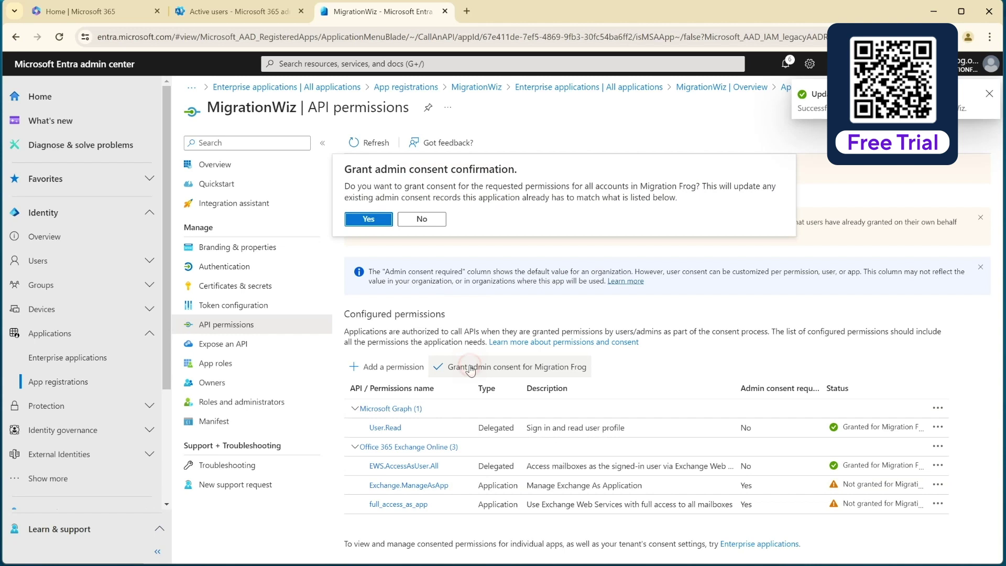
click(369, 224)
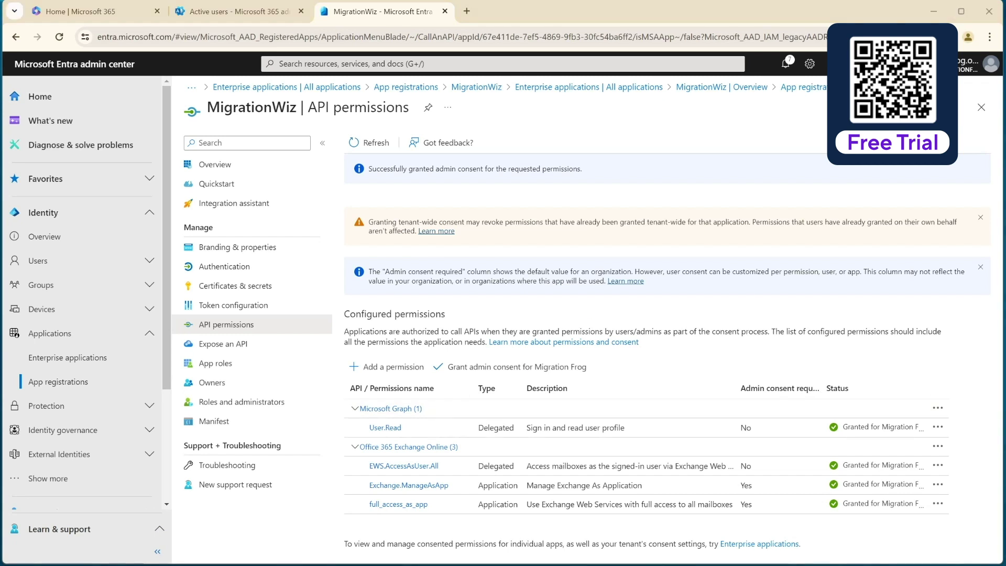
Create a new MigrationWiz client secret expiring 10/24/2024 and copy its value
click(223, 289)
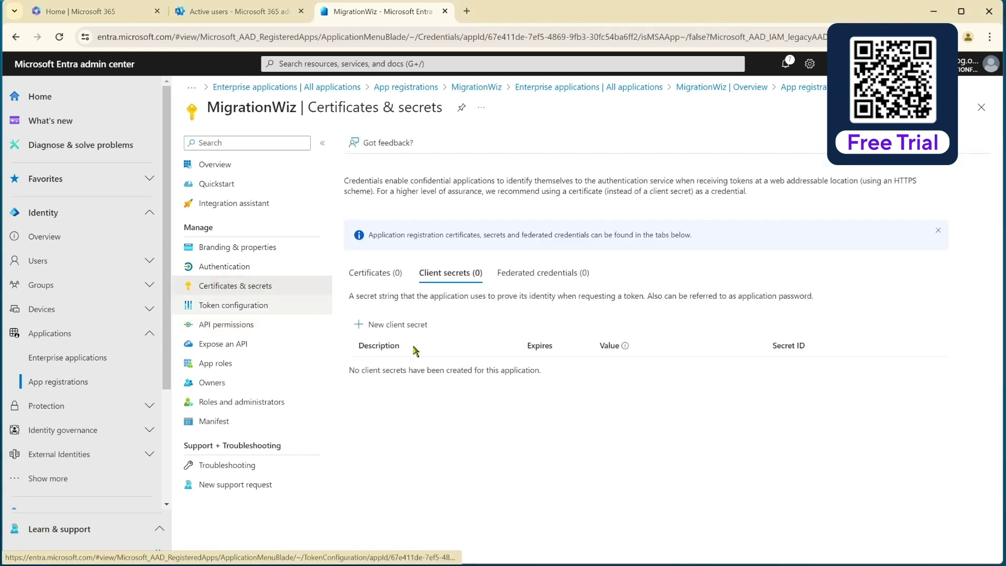
click(397, 325)
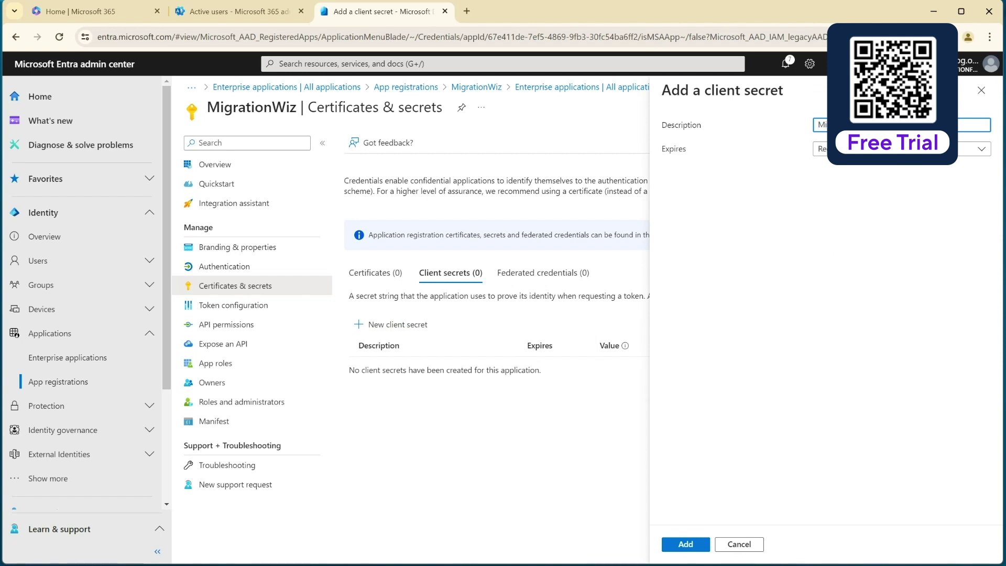
click(685, 545)
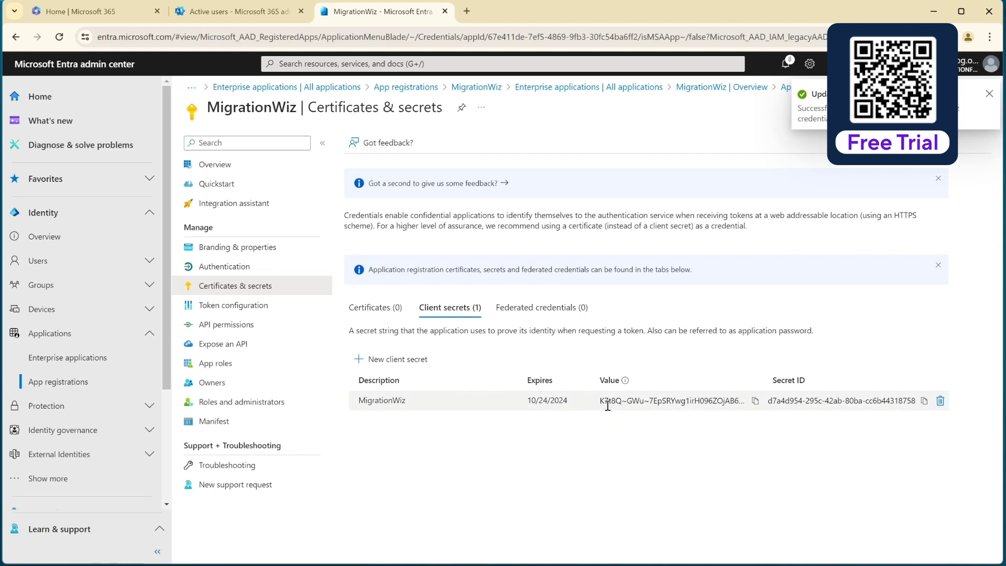
click(756, 401)
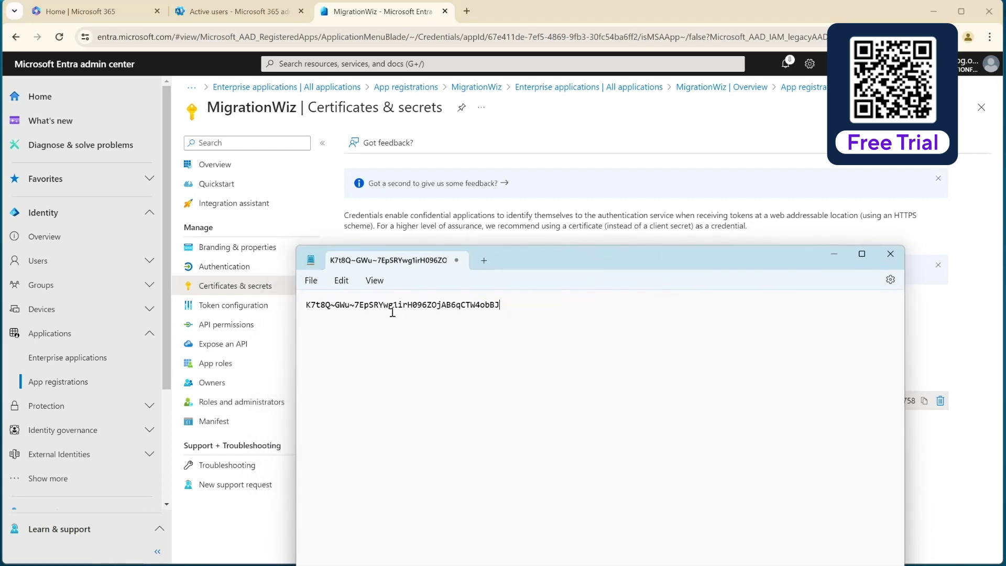
Prefix the Notepad secret line with ModernAuthClientSecretExport= copied from the help article
drag(523, 258, 597, 184)
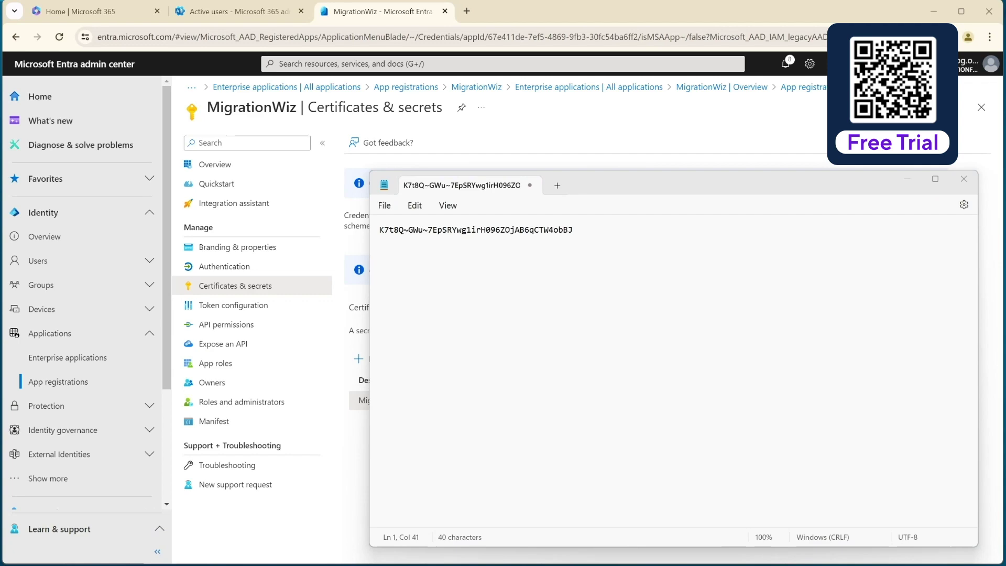
drag(0, 294, 448, 122)
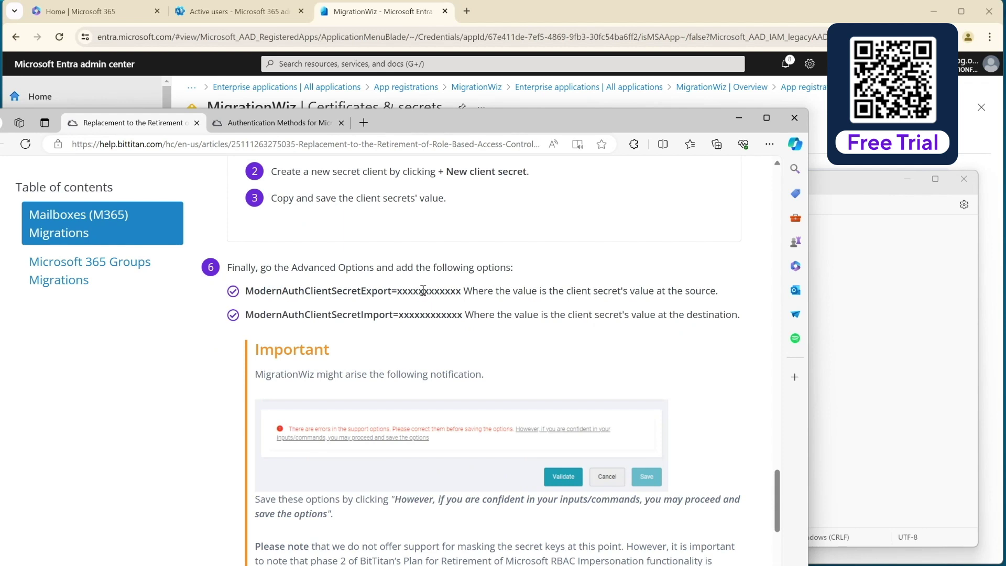
drag(248, 292, 396, 292)
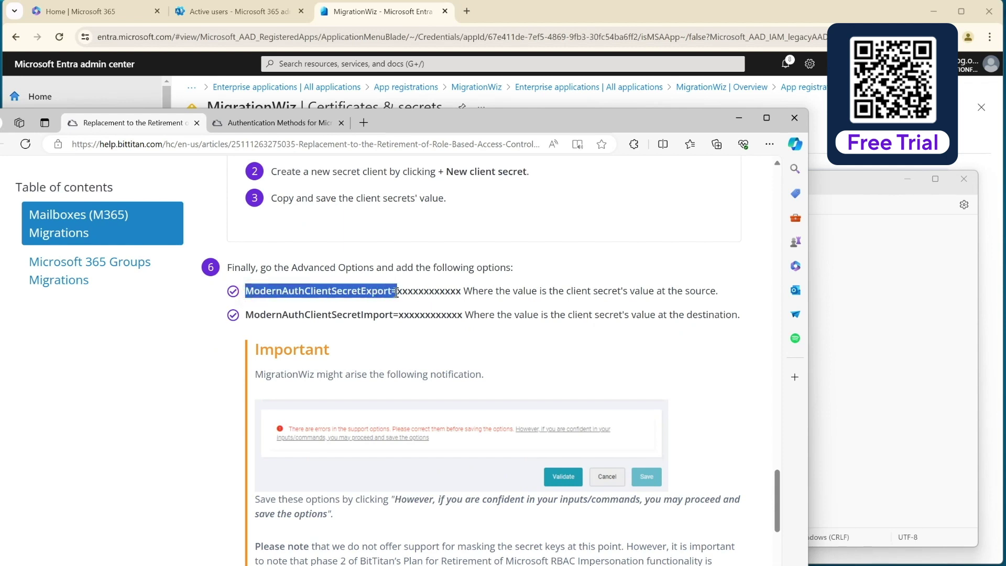
click(973, 332)
click(376, 234)
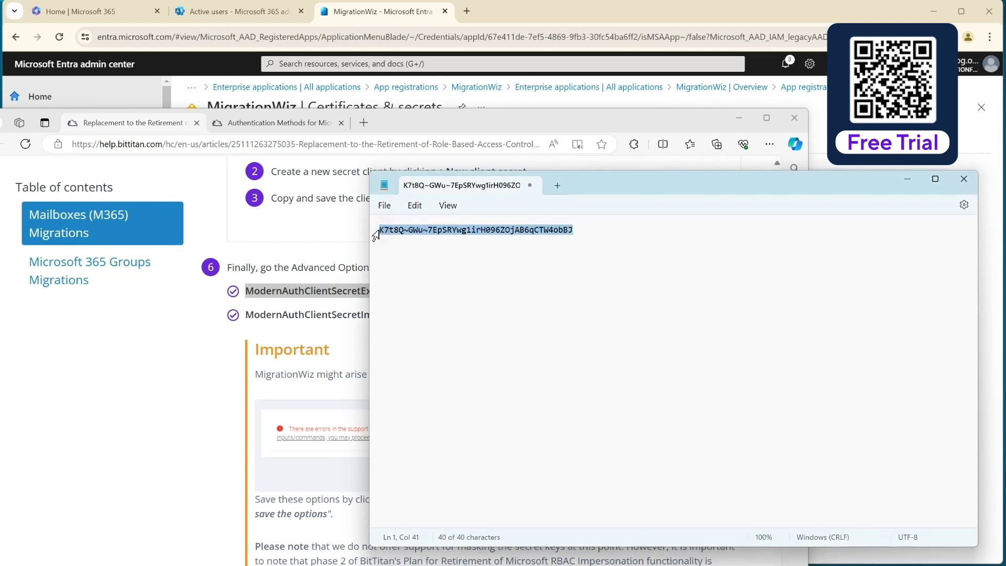
click(380, 231)
key(ctrl+v)
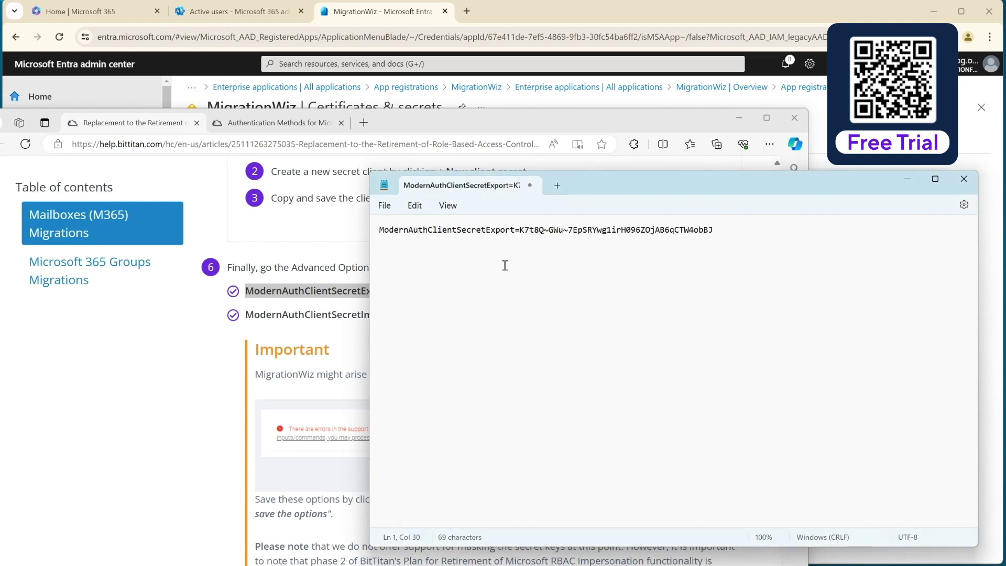
click(369, 234)
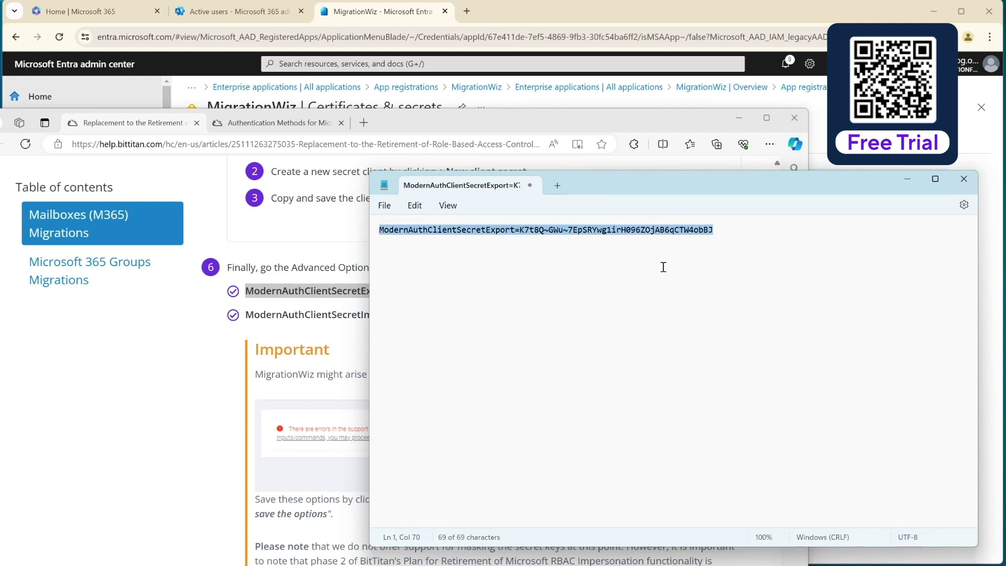
click(907, 178)
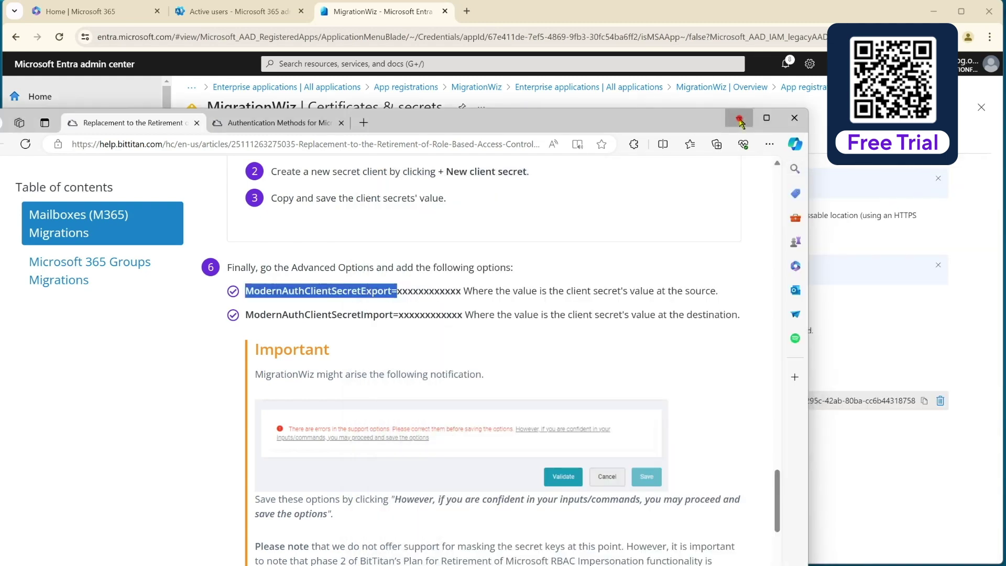
click(740, 119)
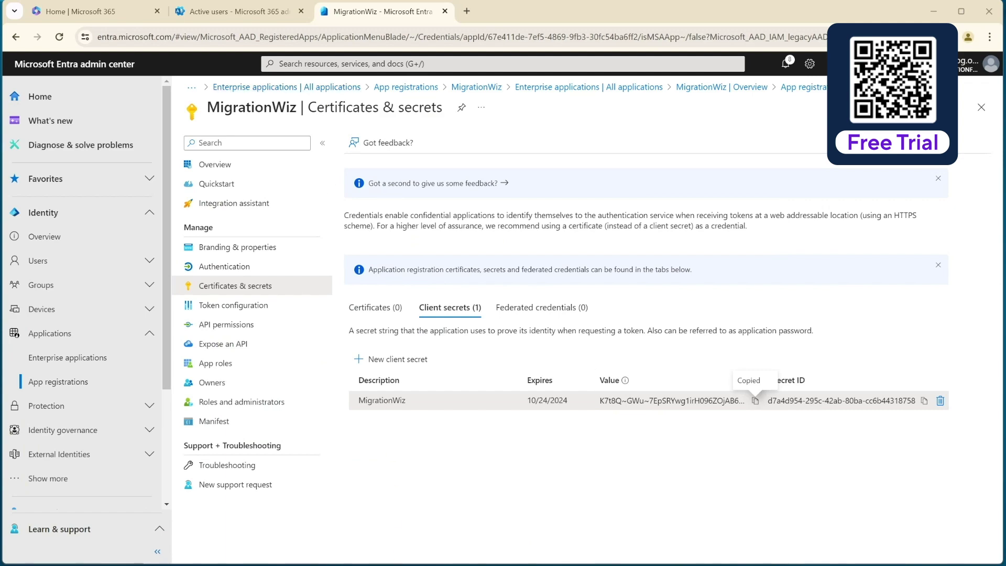
Add the ModernAuthClientSecretExport line as a new support option in Advanced Options and save
key(alt+Tab)
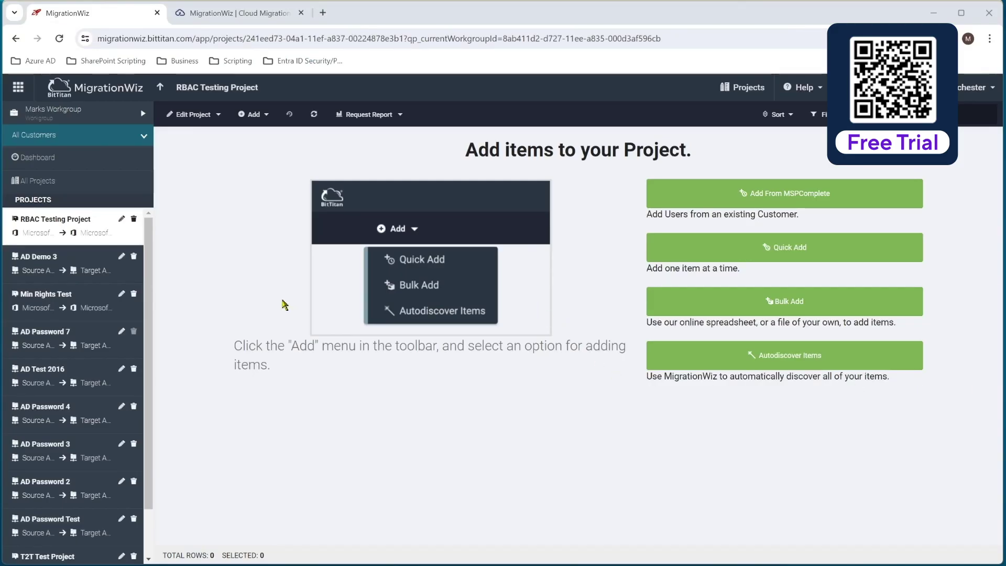
click(214, 115)
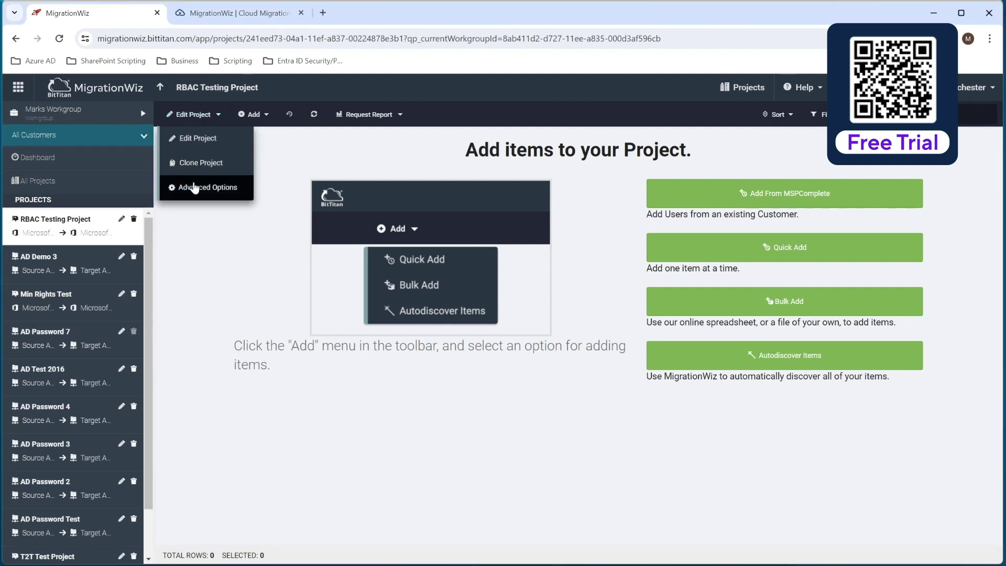
click(195, 189)
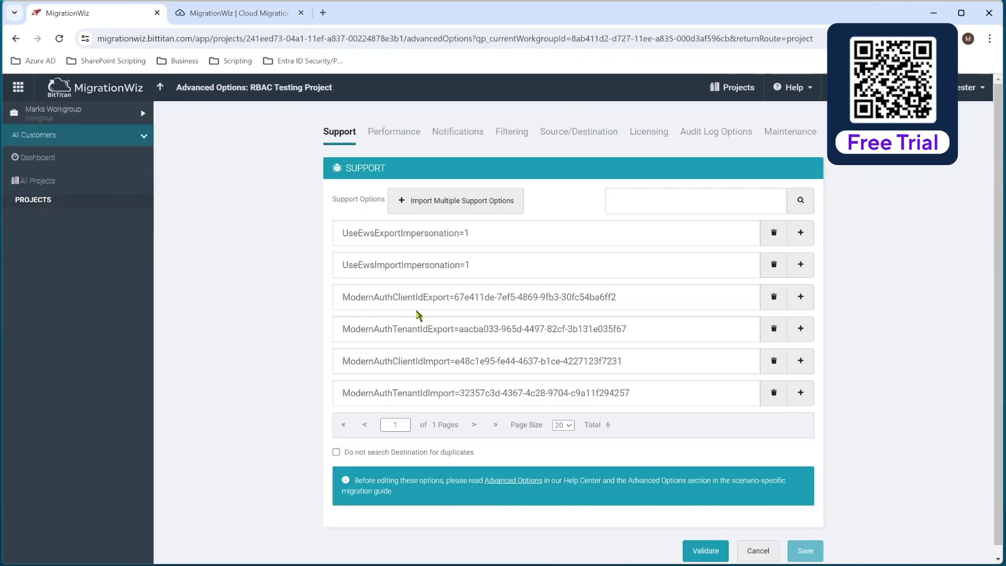
click(801, 383)
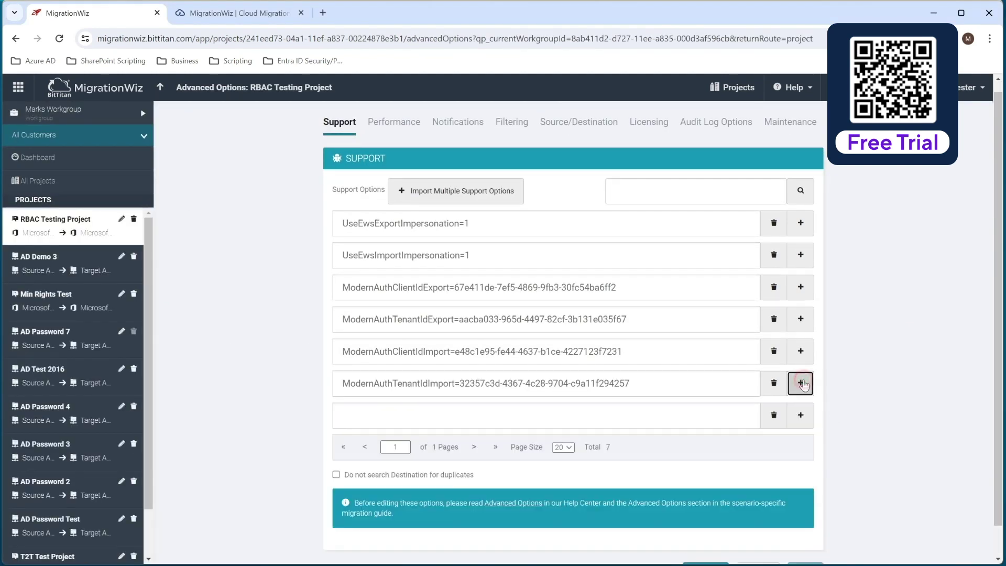
click(362, 417)
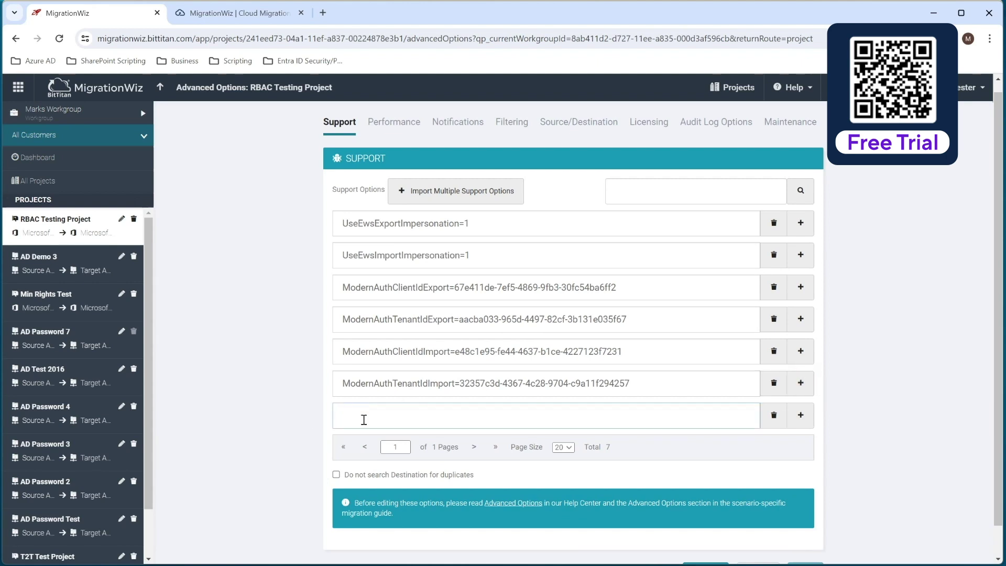
key(ctrl+v)
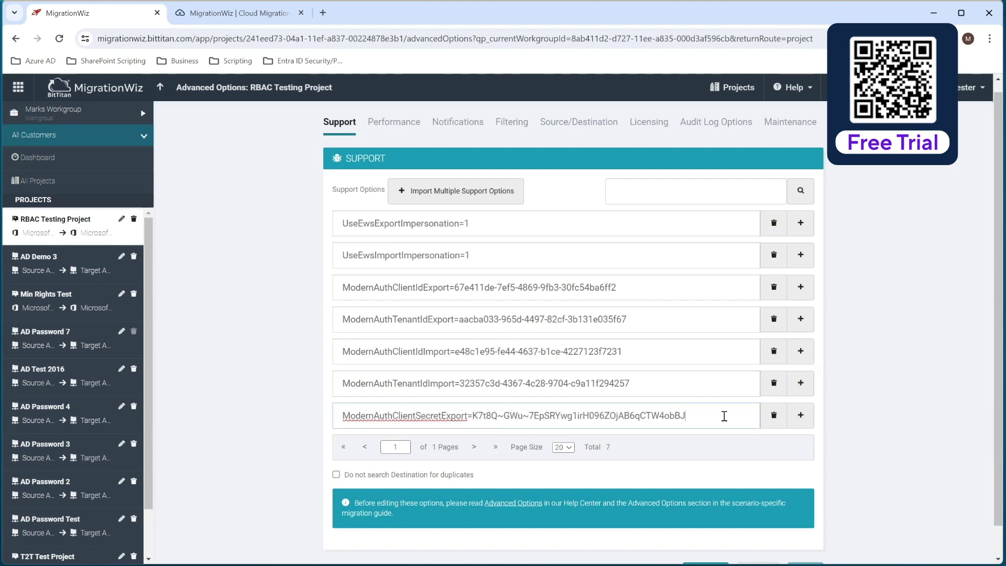
scroll(736, 416, down, 1)
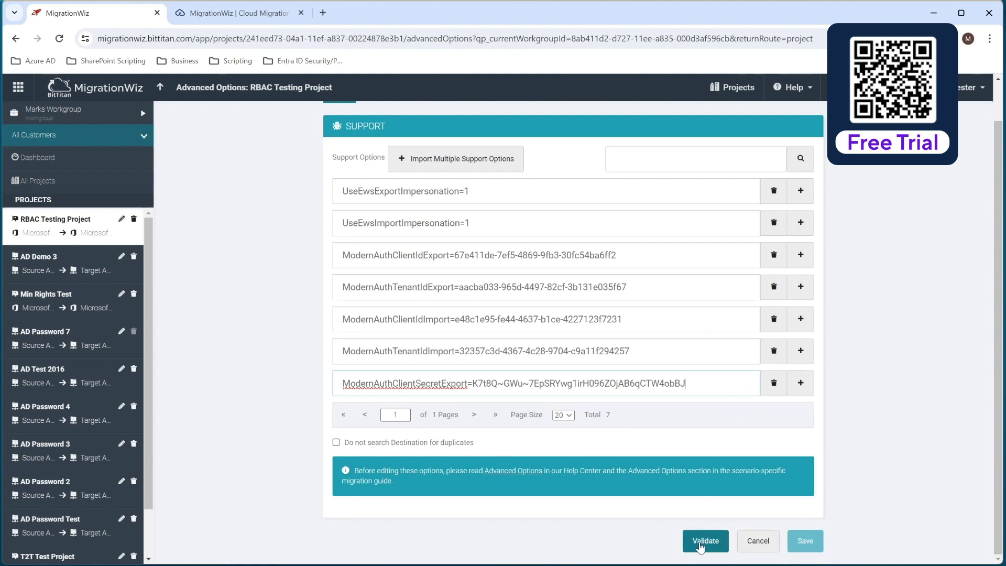
click(700, 545)
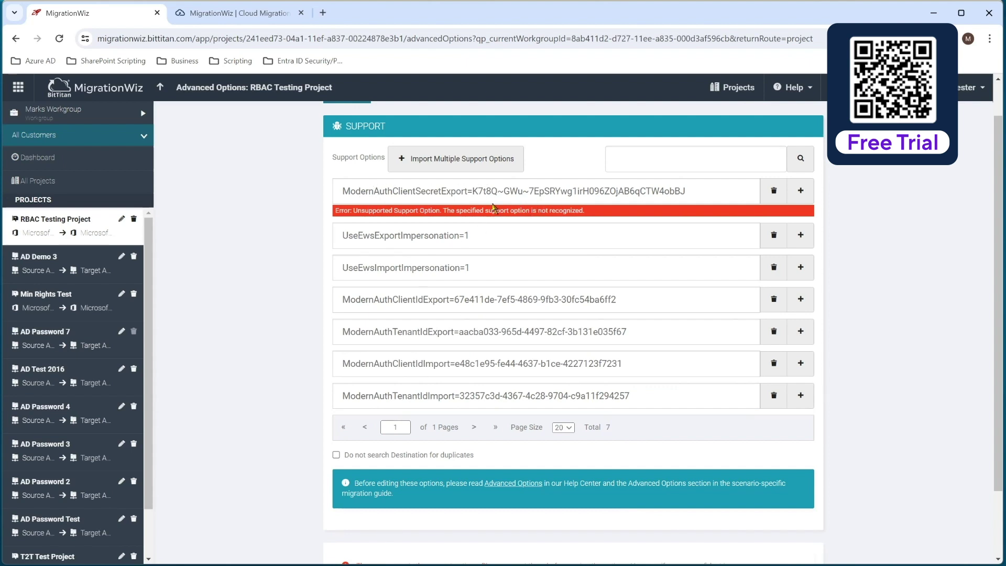
scroll(520, 365, down, 1)
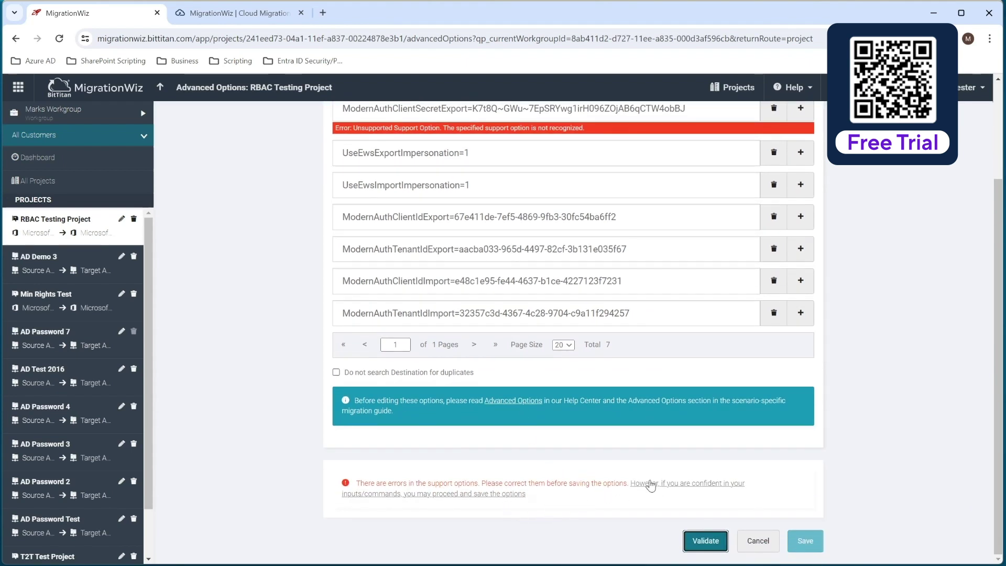
click(652, 487)
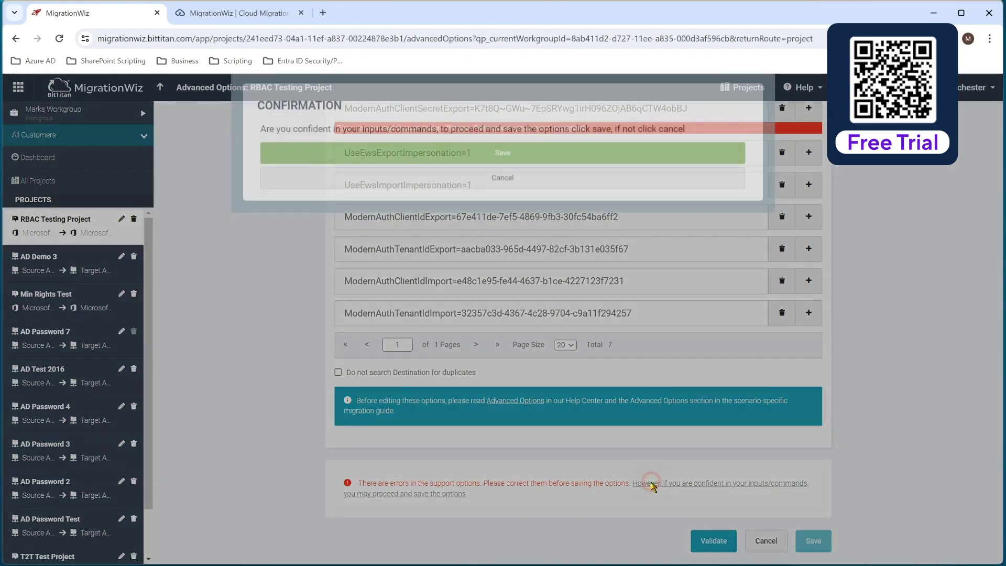
click(516, 178)
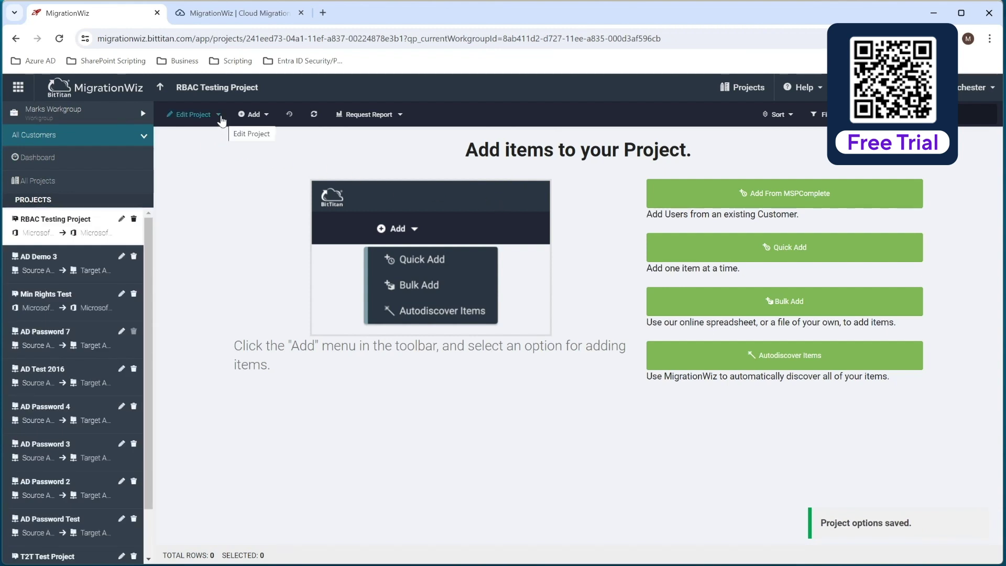
click(219, 115)
Paste the destination secret into Notepad and prefix it with ModernAuthClientSecretImport=
click(205, 187)
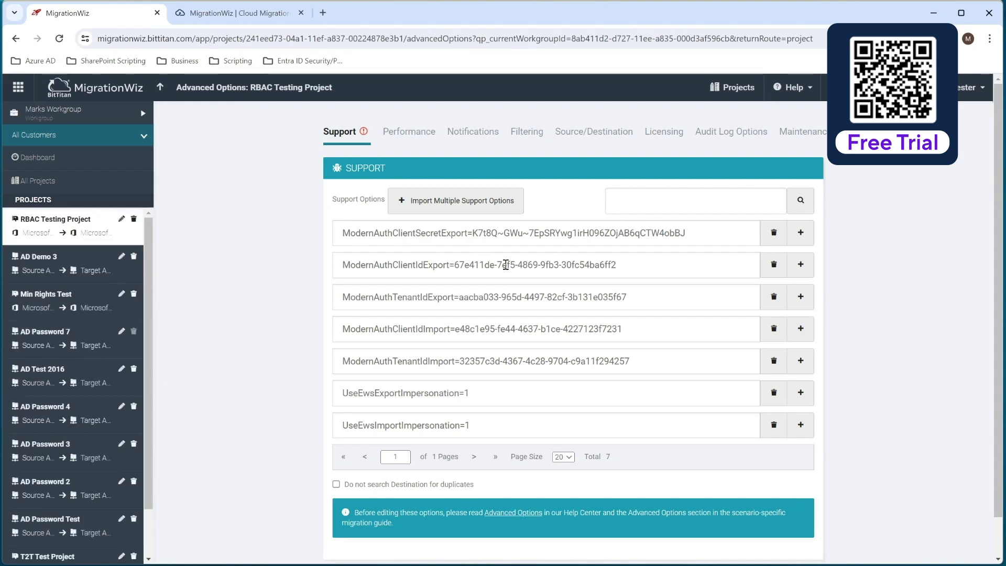
key(alt+Tab)
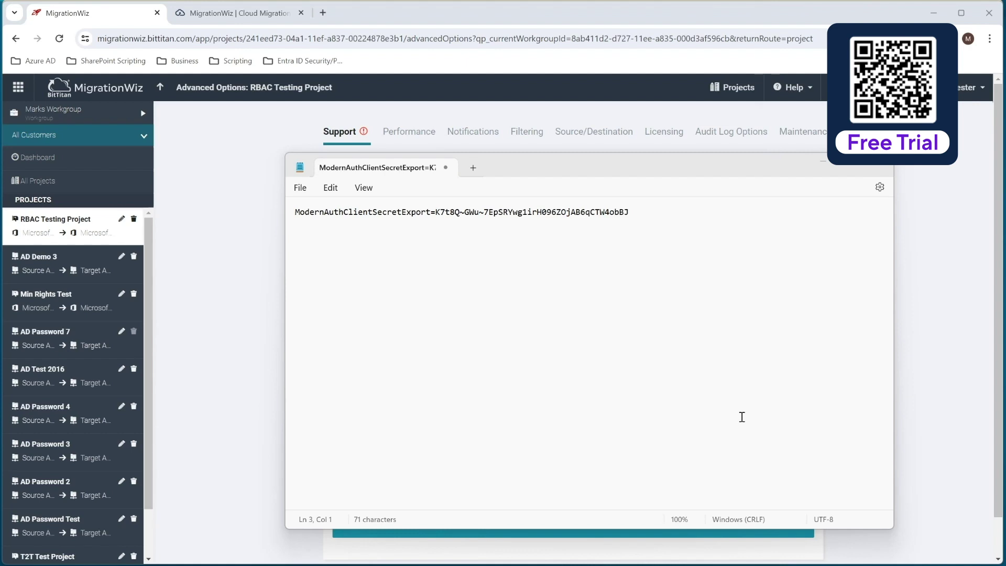
click(427, 237)
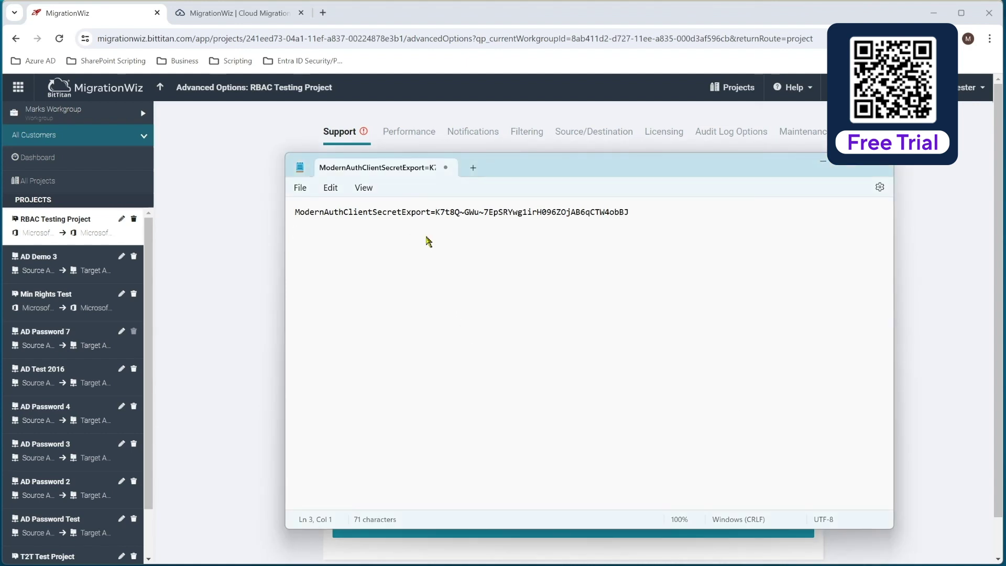
key(ctrl+v)
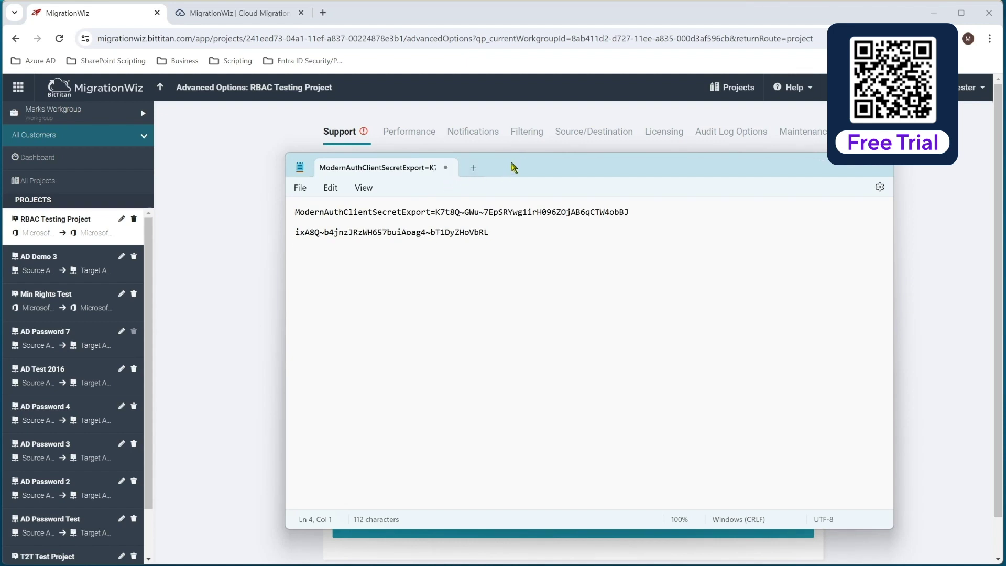
drag(513, 167, 639, 182)
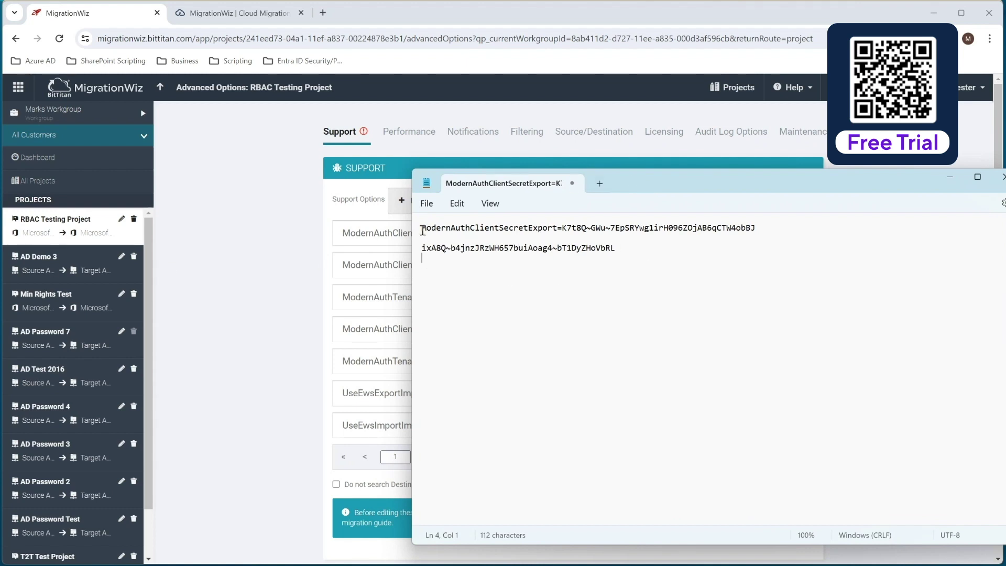
key(alt+Tab)
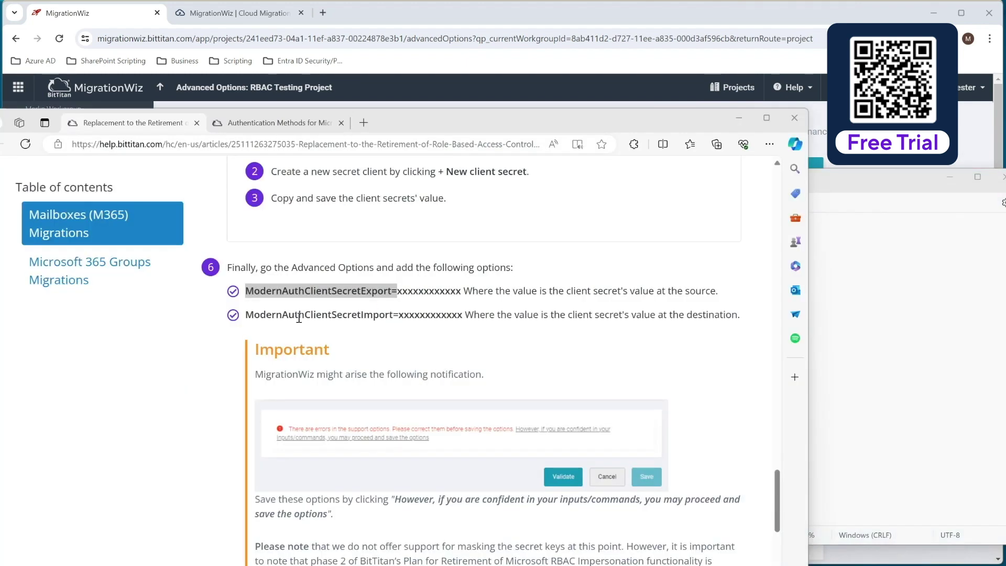
drag(245, 314, 398, 314)
key(ctrl+c)
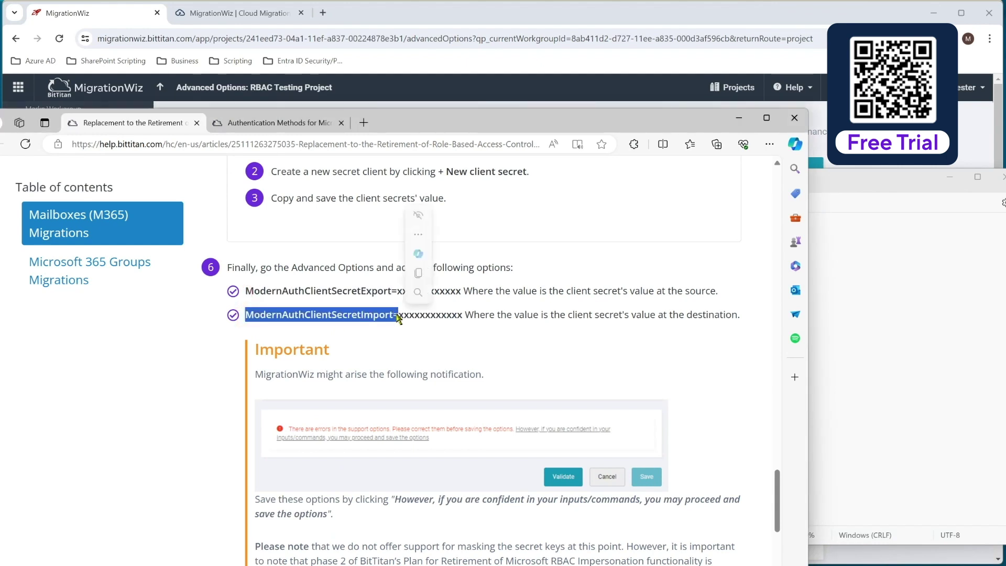
click(923, 323)
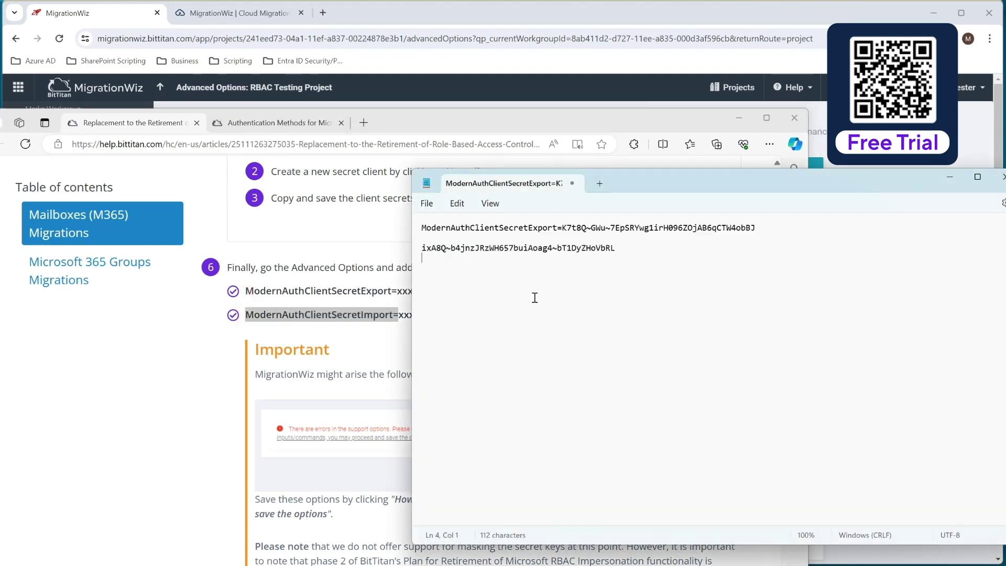
click(423, 249)
key(ctrl+v)
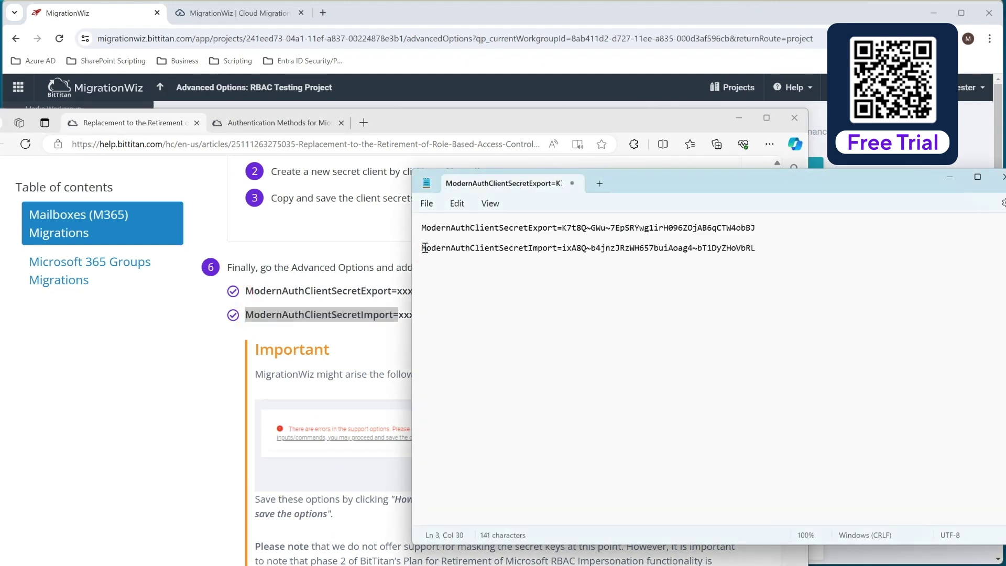
triple_click(414, 248)
key(ctrl+c)
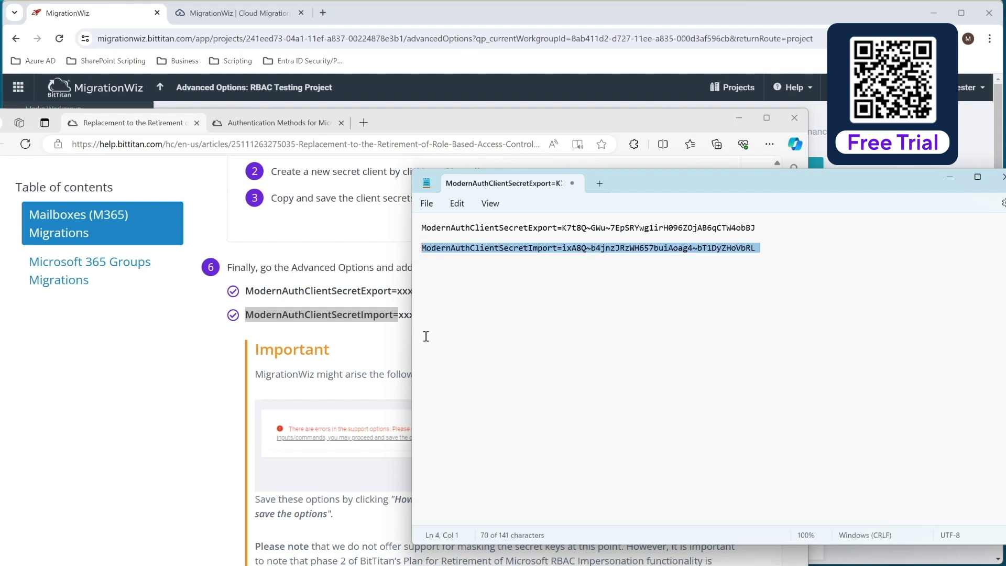
Add the ModernAuthClientSecretImport line as a support option, save, and reopen Advanced Options
key(alt+Tab)
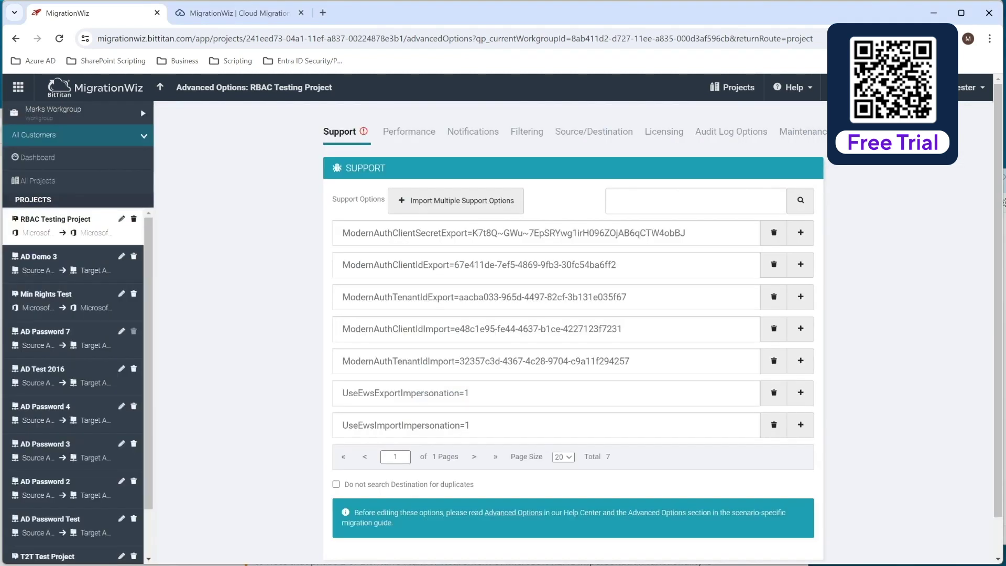
click(800, 425)
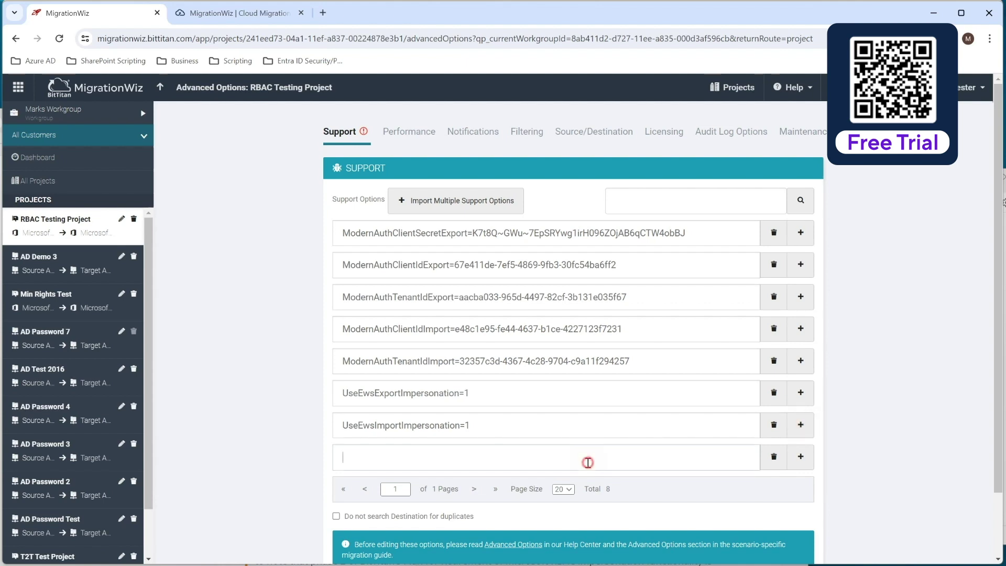
click(587, 463)
key(ctrl+v)
scroll(530, 440, down, 2)
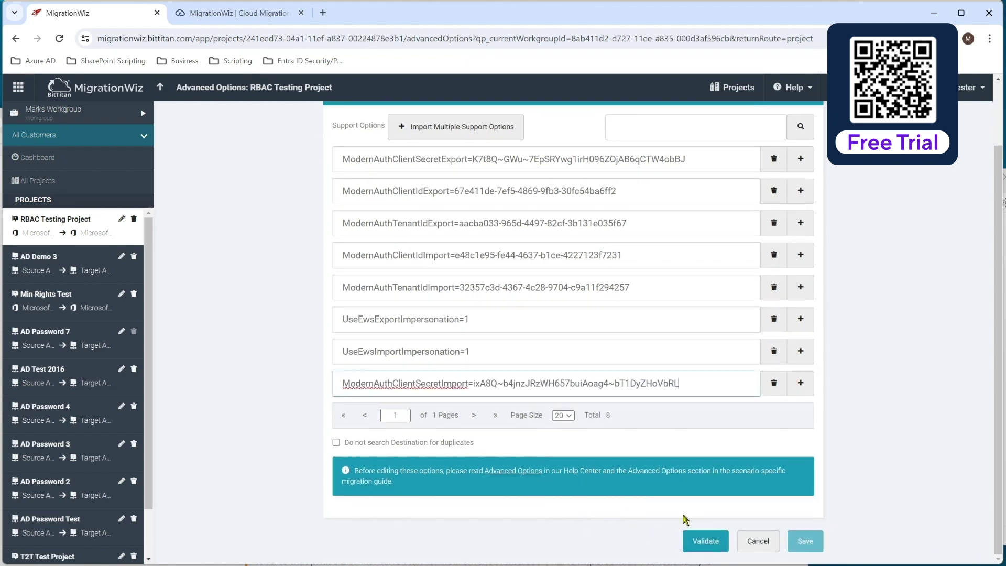
click(705, 542)
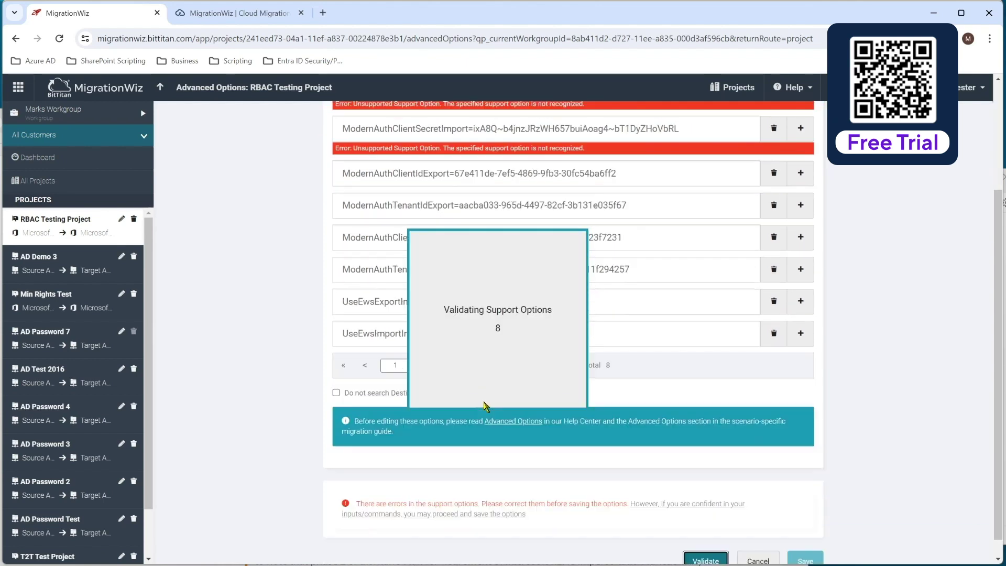
click(688, 483)
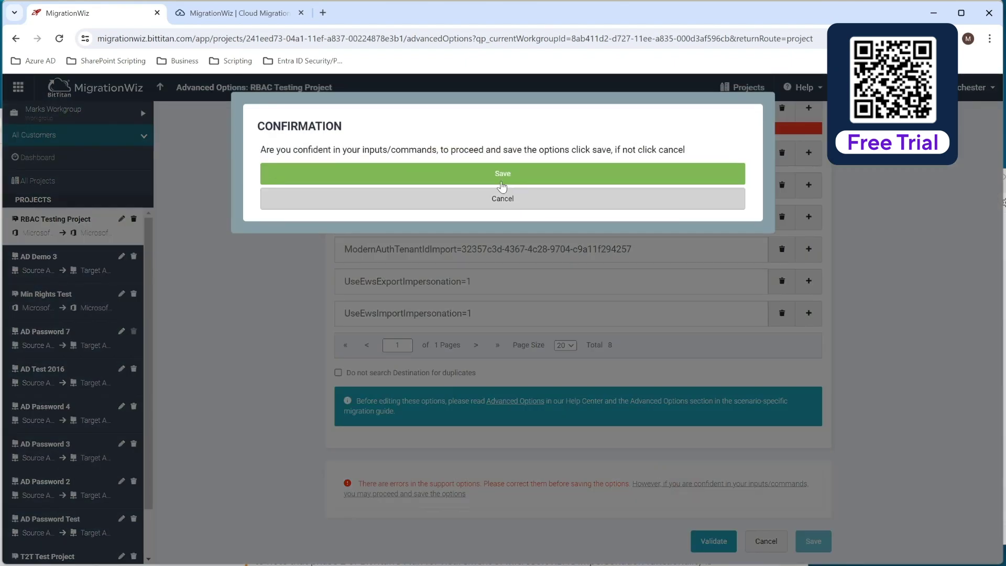
click(470, 179)
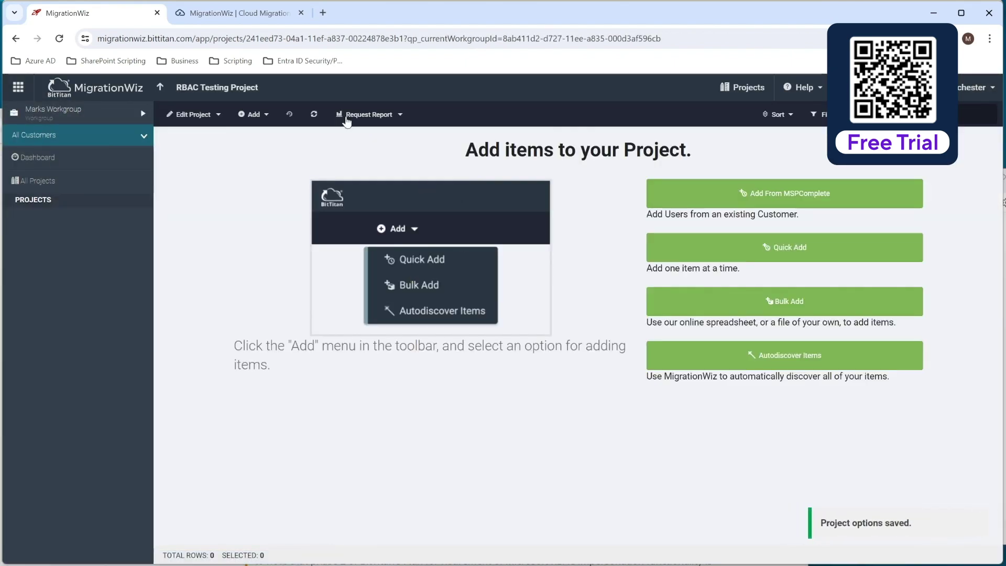
click(195, 115)
click(212, 188)
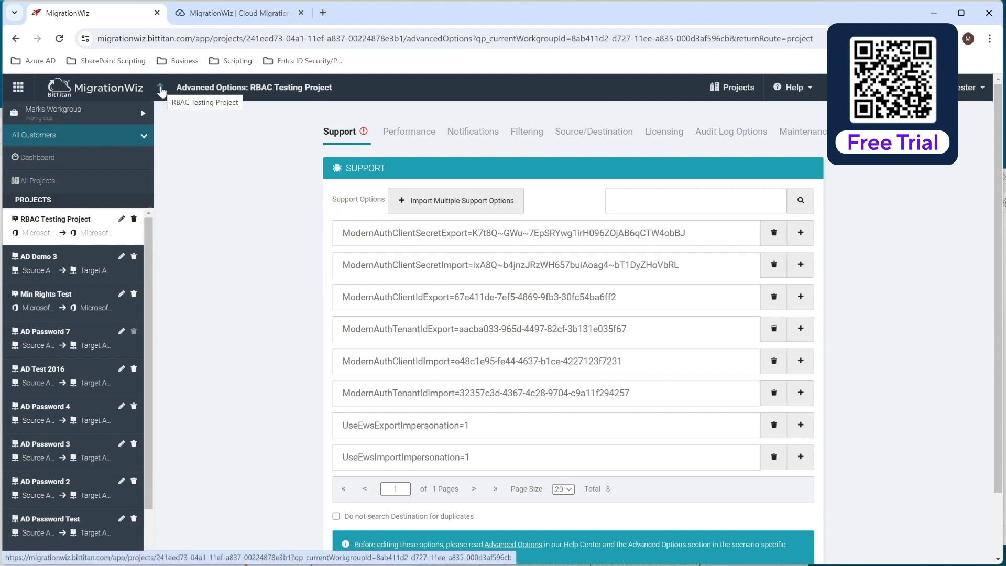
Close Advanced Options and return to the RBAC Testing Project page, still with 0 items
click(162, 91)
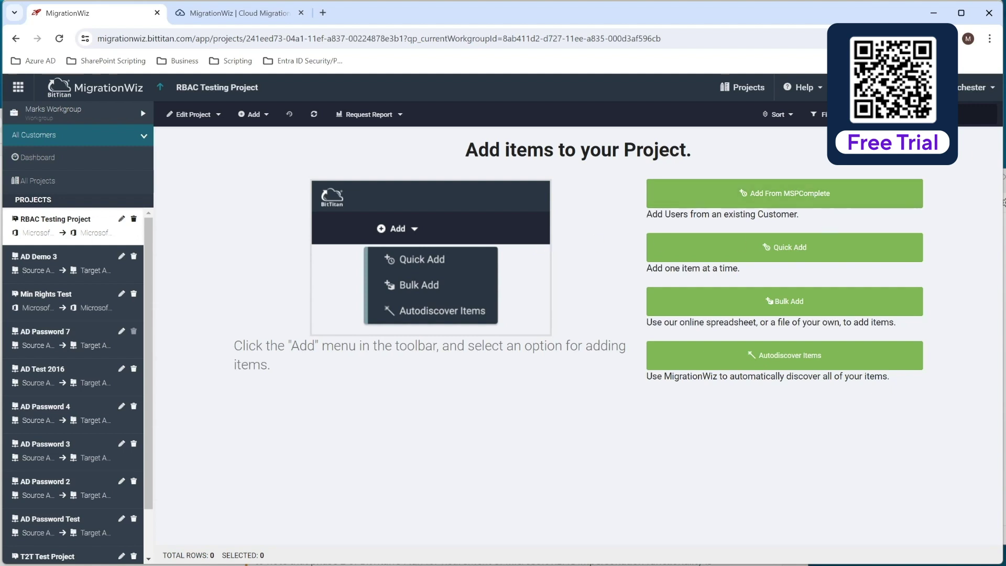
Bring the BitTitan Help Center article on replacing RBAC for Applications forward in Edge
key(alt+Tab)
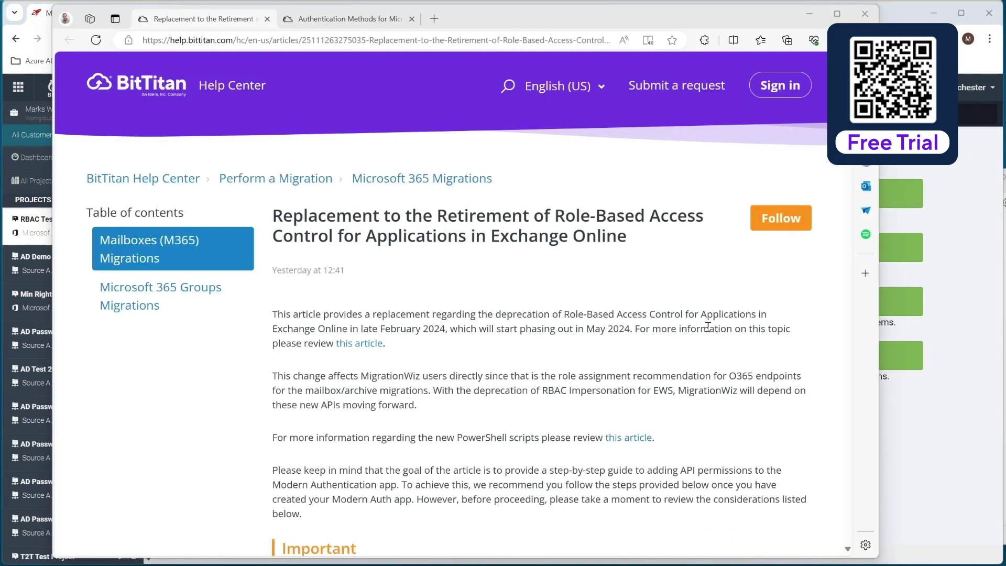